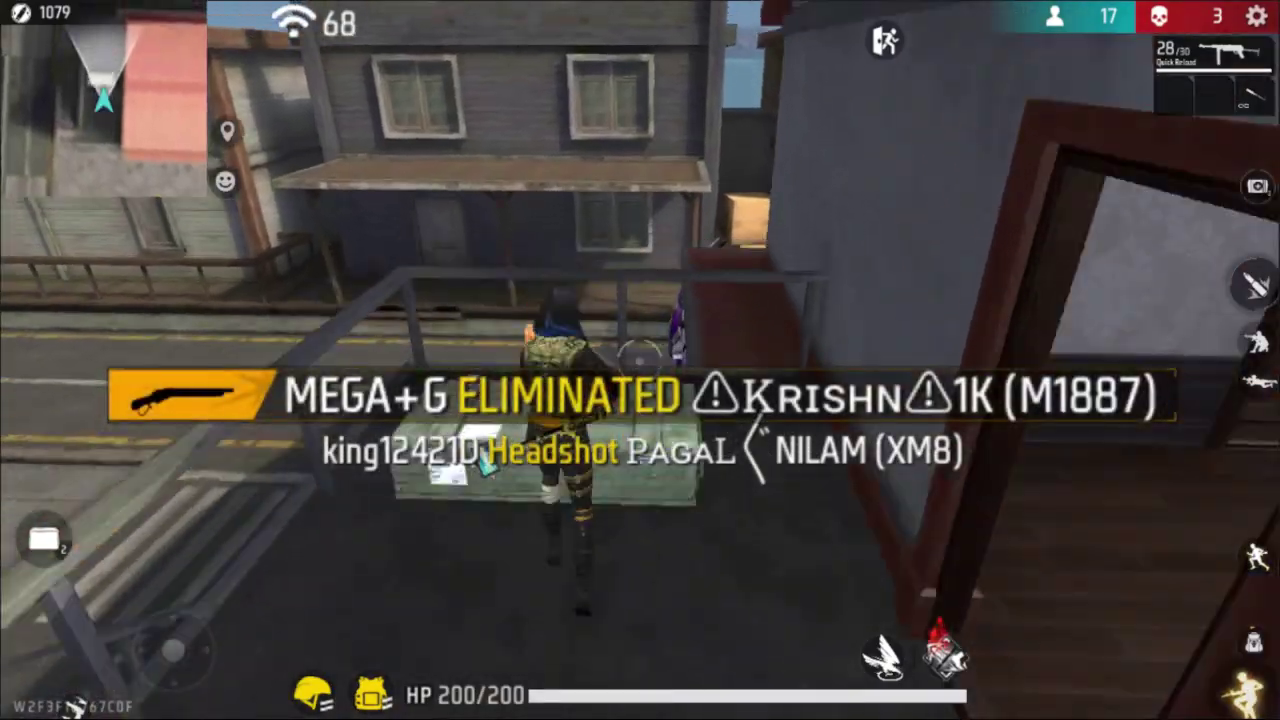
Advance through the warehouse match and shoot the opponent near the crates with the AK47 until eliminated
key(w)
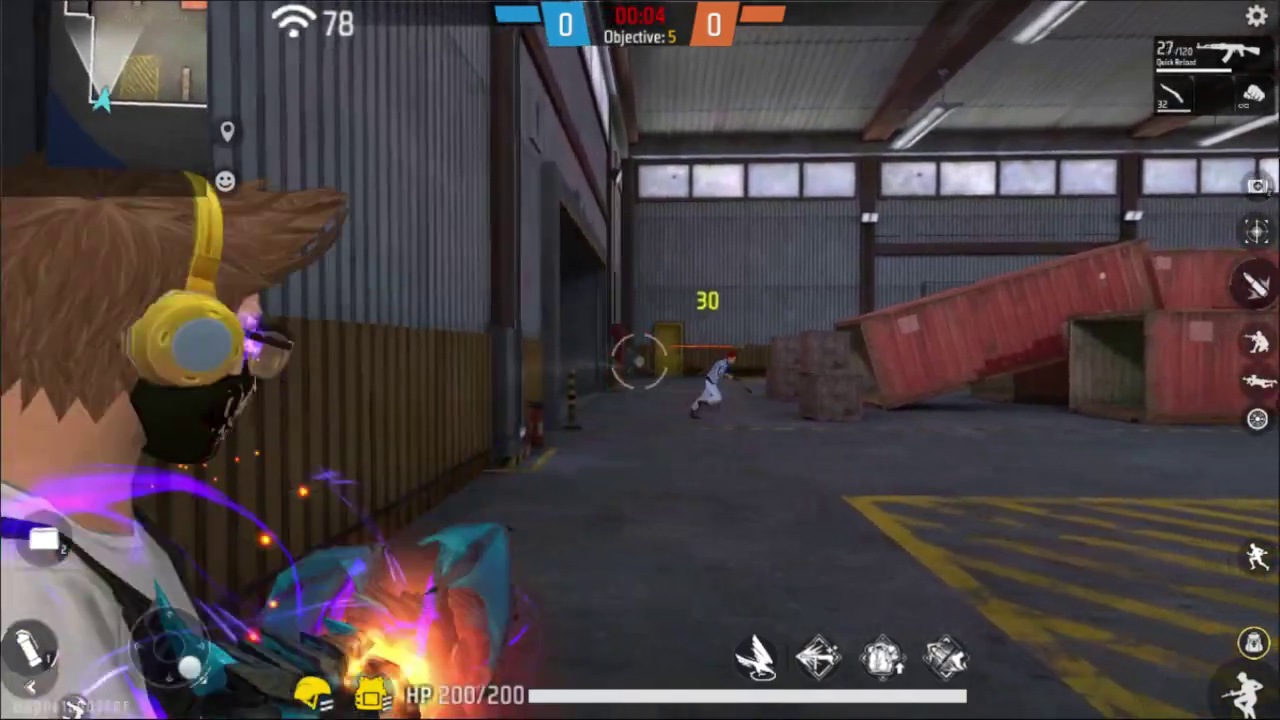
key(d)
click(640, 360)
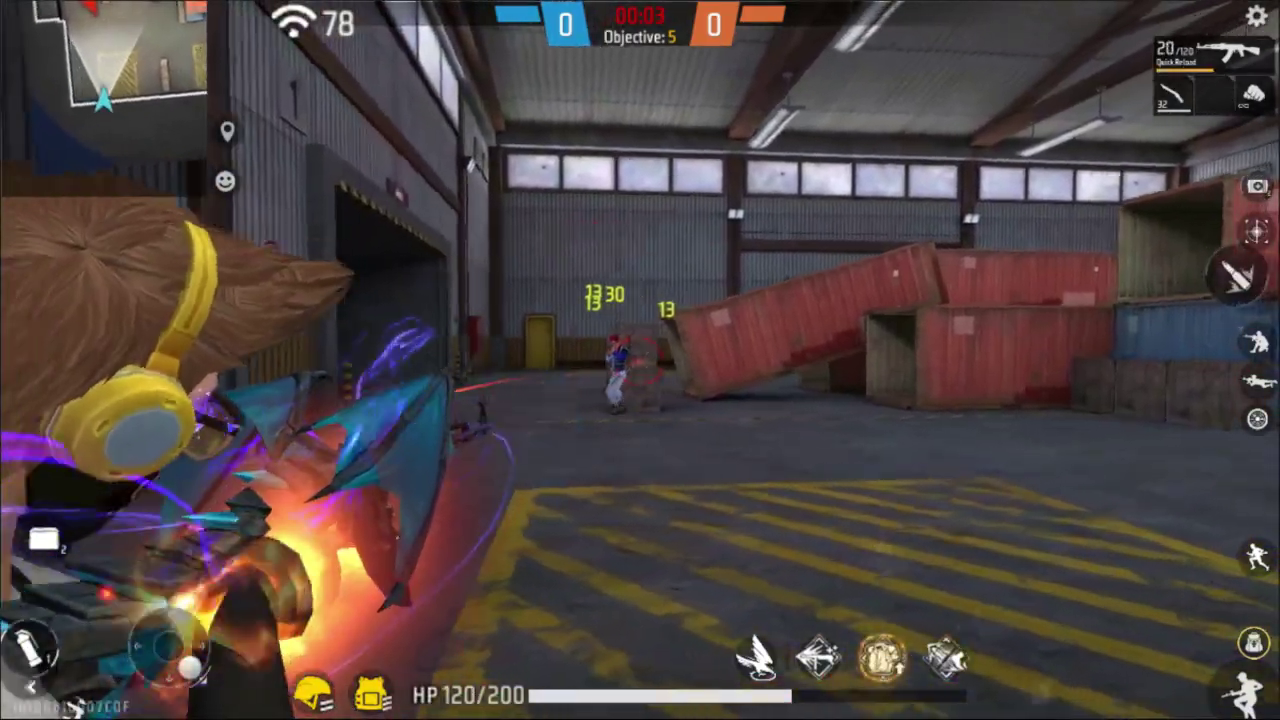
click(640, 360)
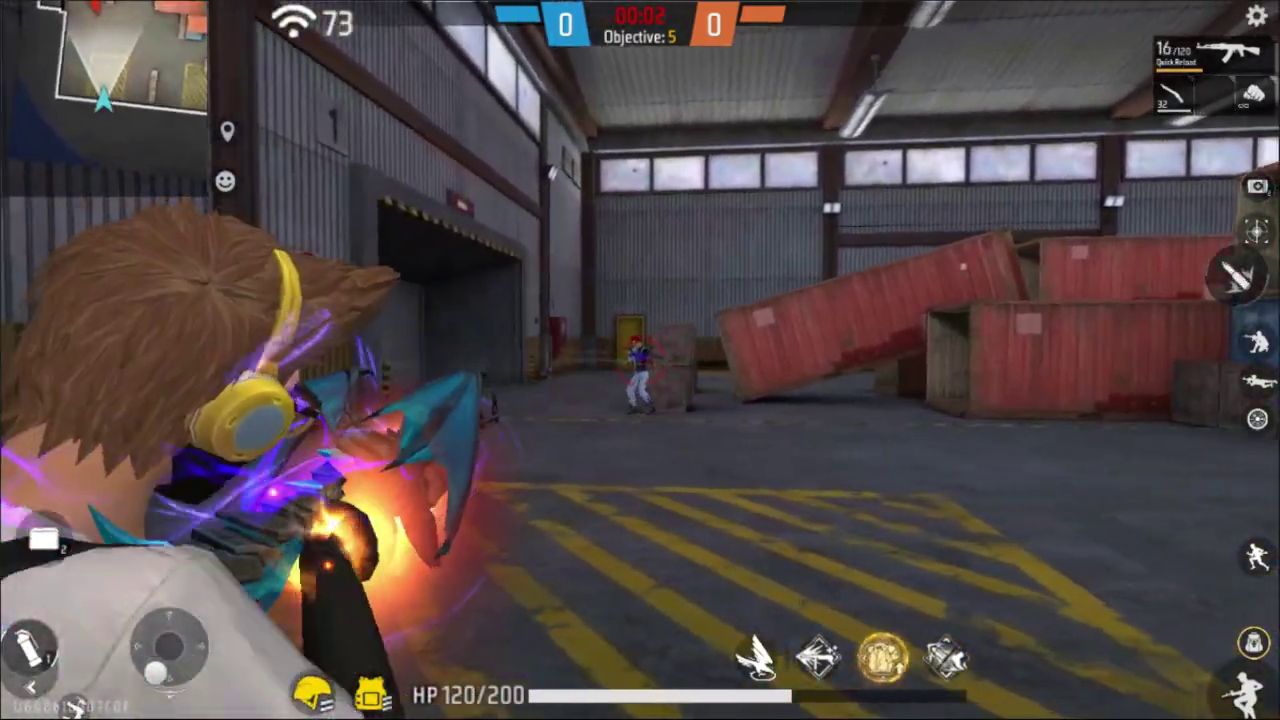
click(640, 360)
key(w)
key(r)
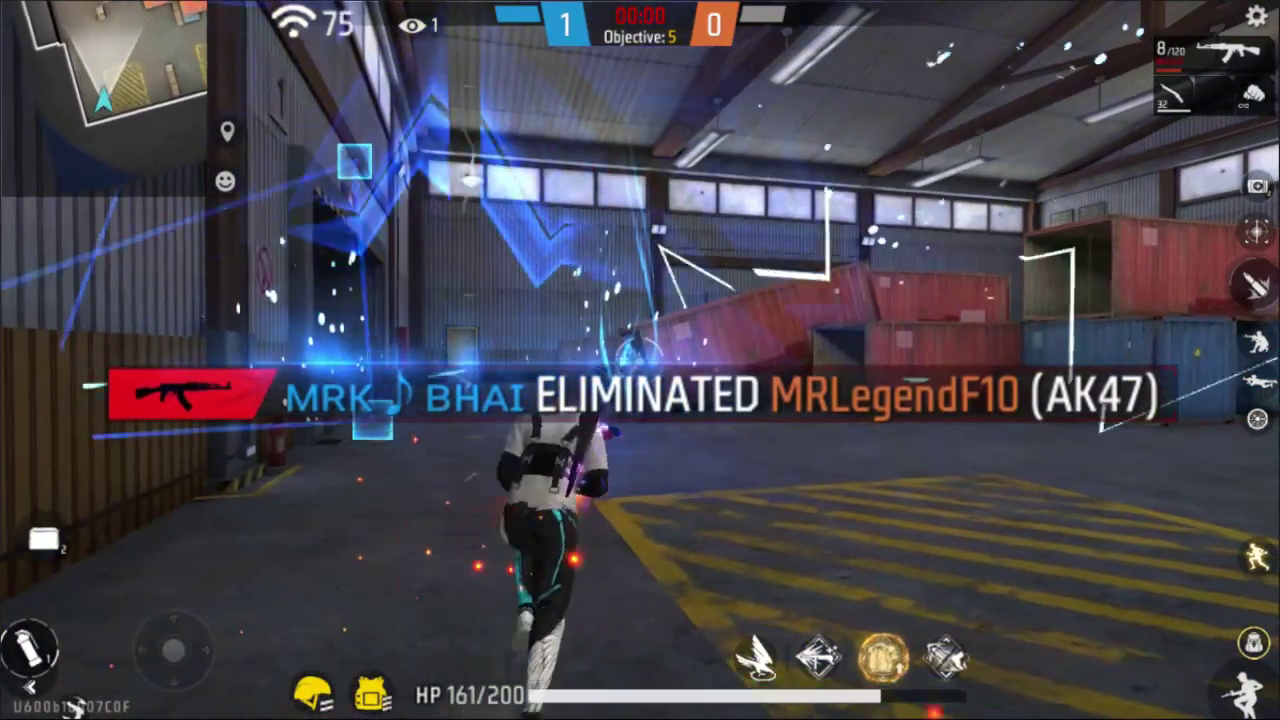
key(s)
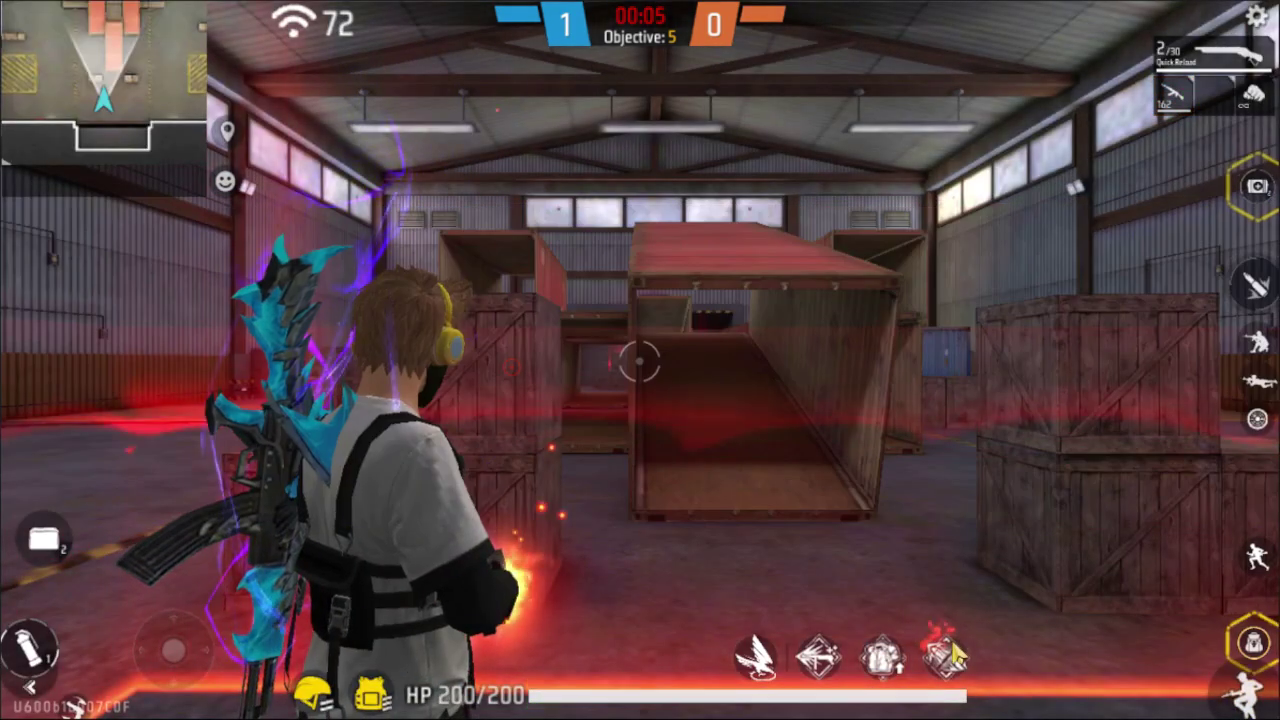
click(955, 652)
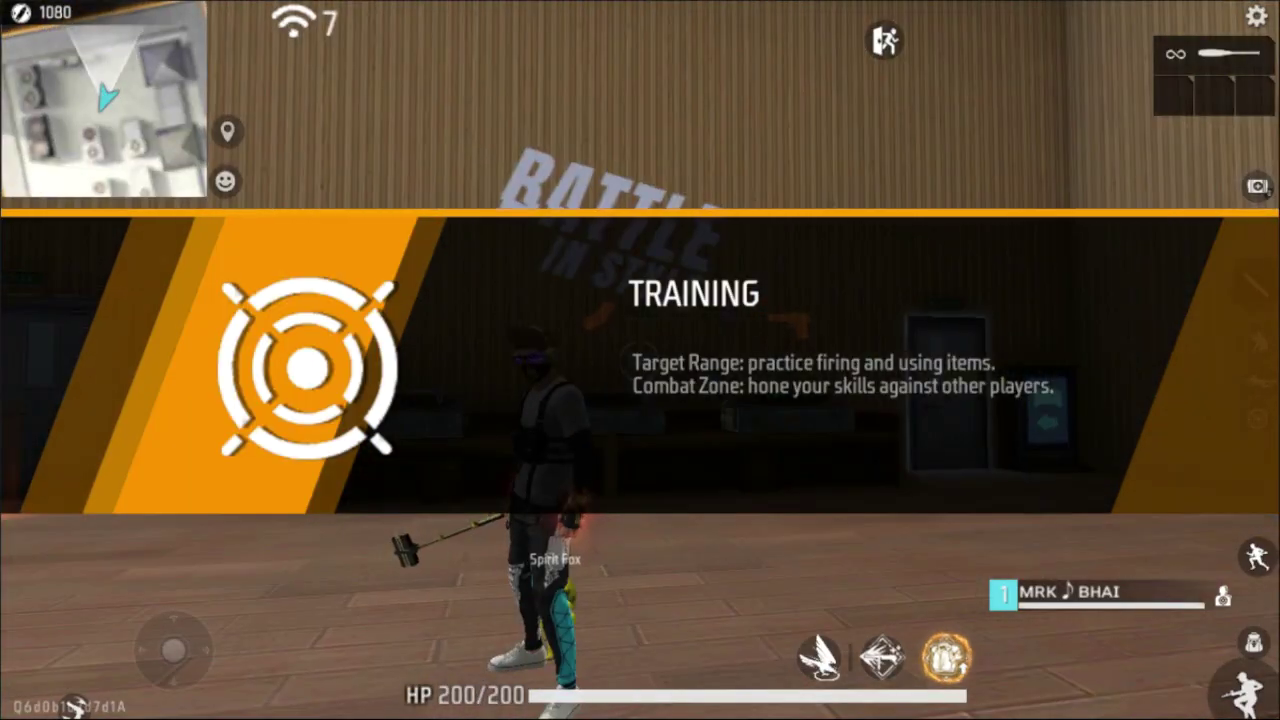
Approach the weapon crate in the training target range and obtain the MP40 submachine gun
key(w)
key(a)
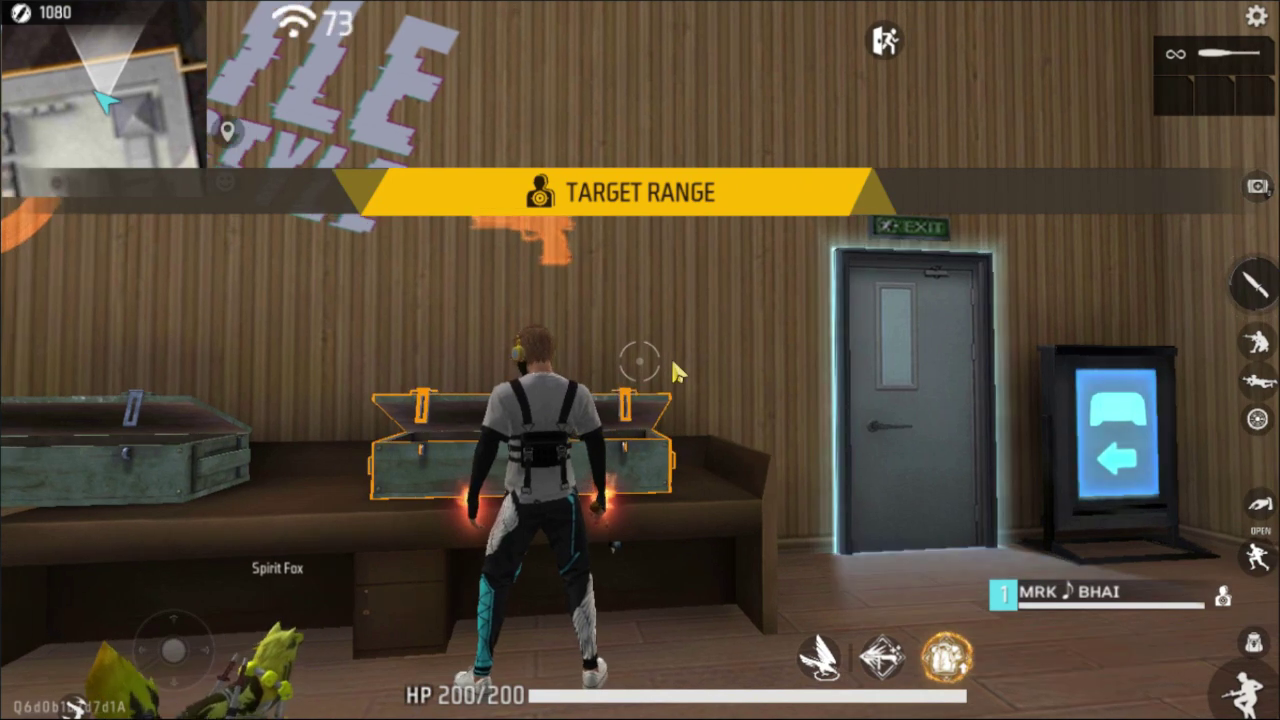
click(673, 371)
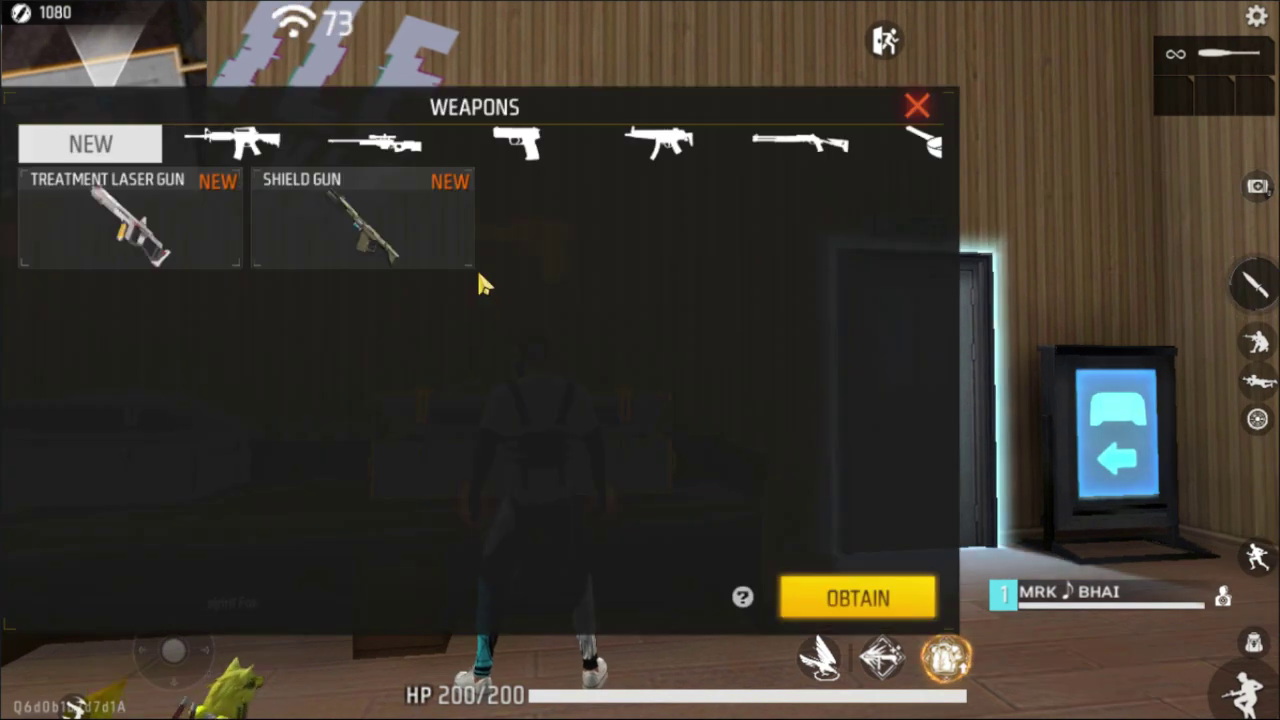
click(597, 146)
click(495, 148)
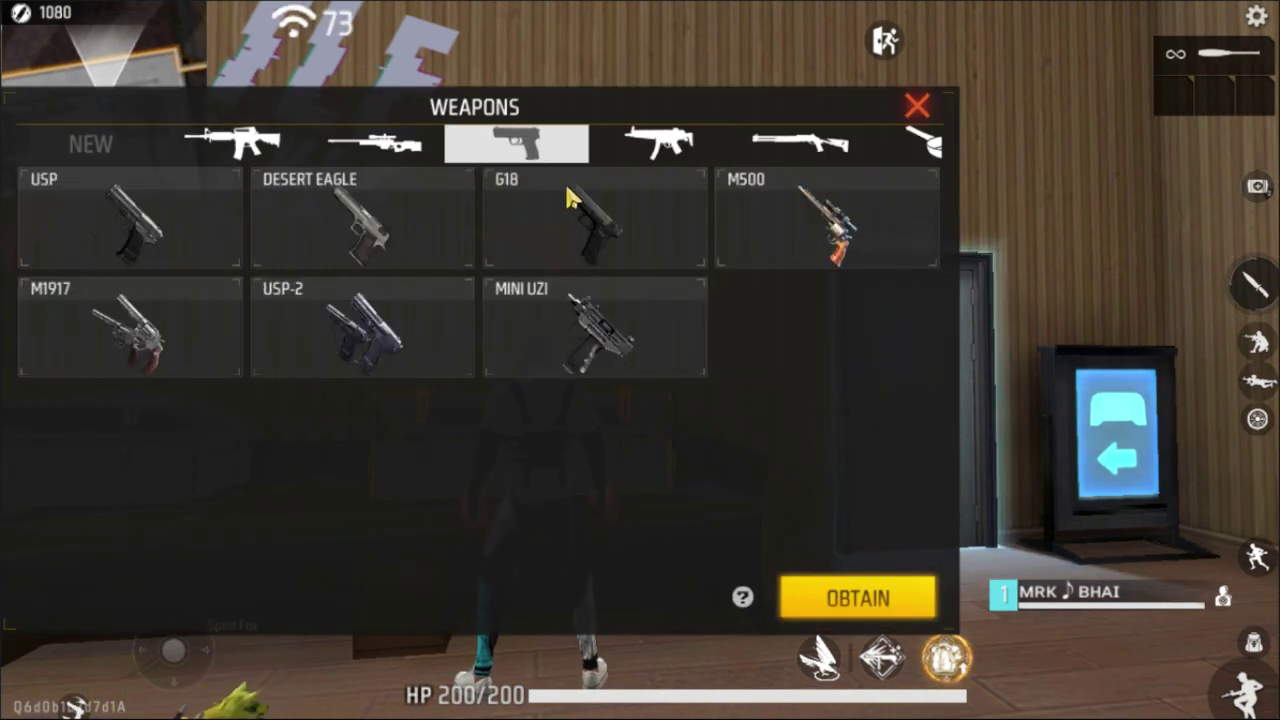
click(634, 155)
click(640, 240)
click(852, 598)
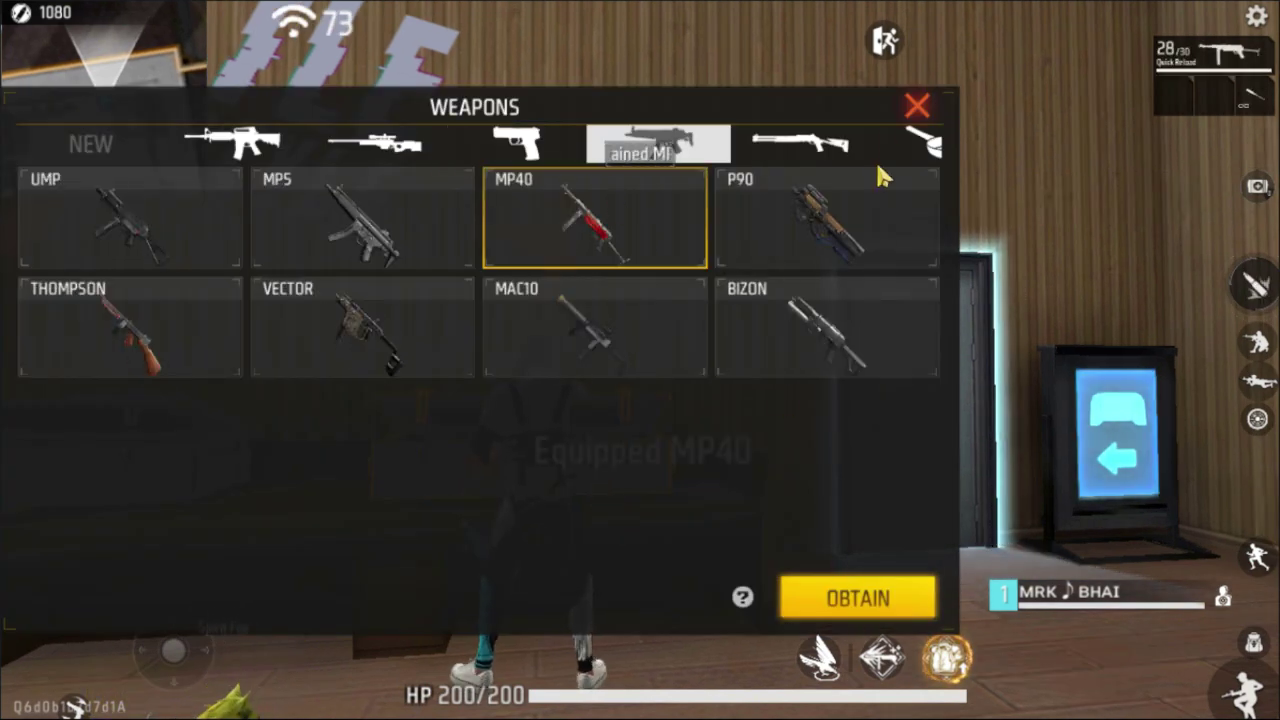
click(917, 106)
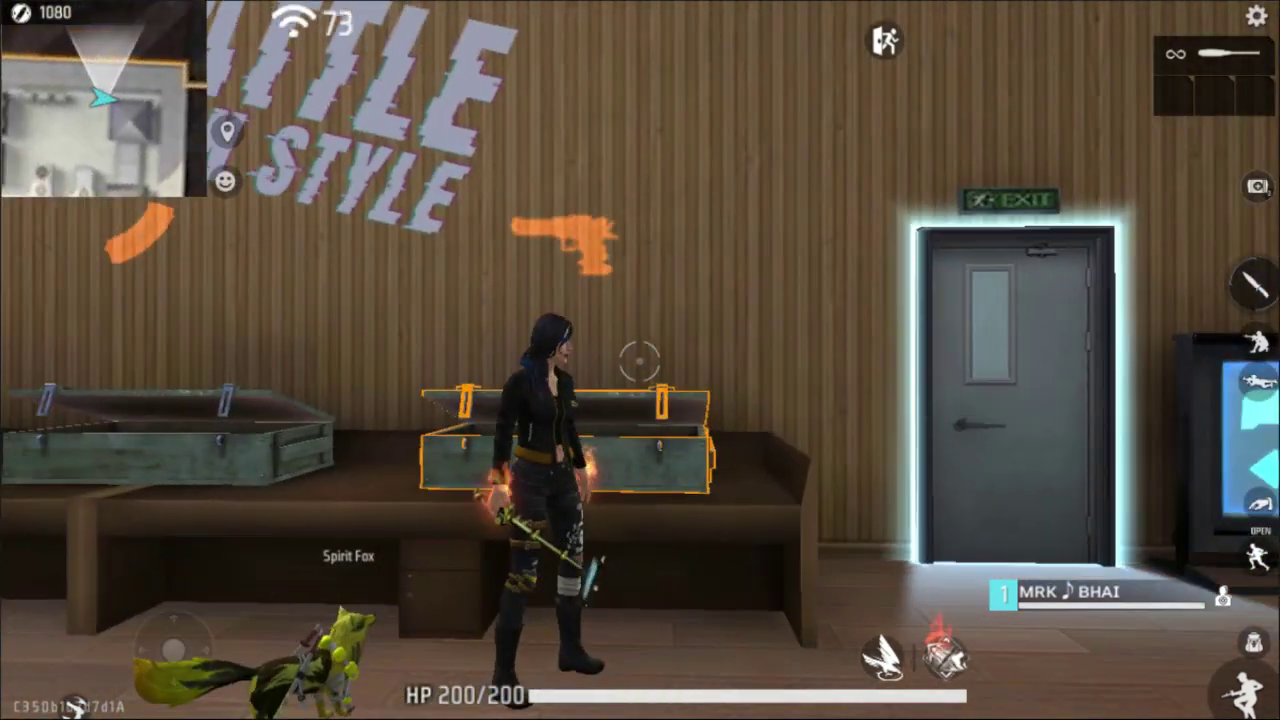
Open the training weapon crate with the female character and display the submachine guns
click(663, 371)
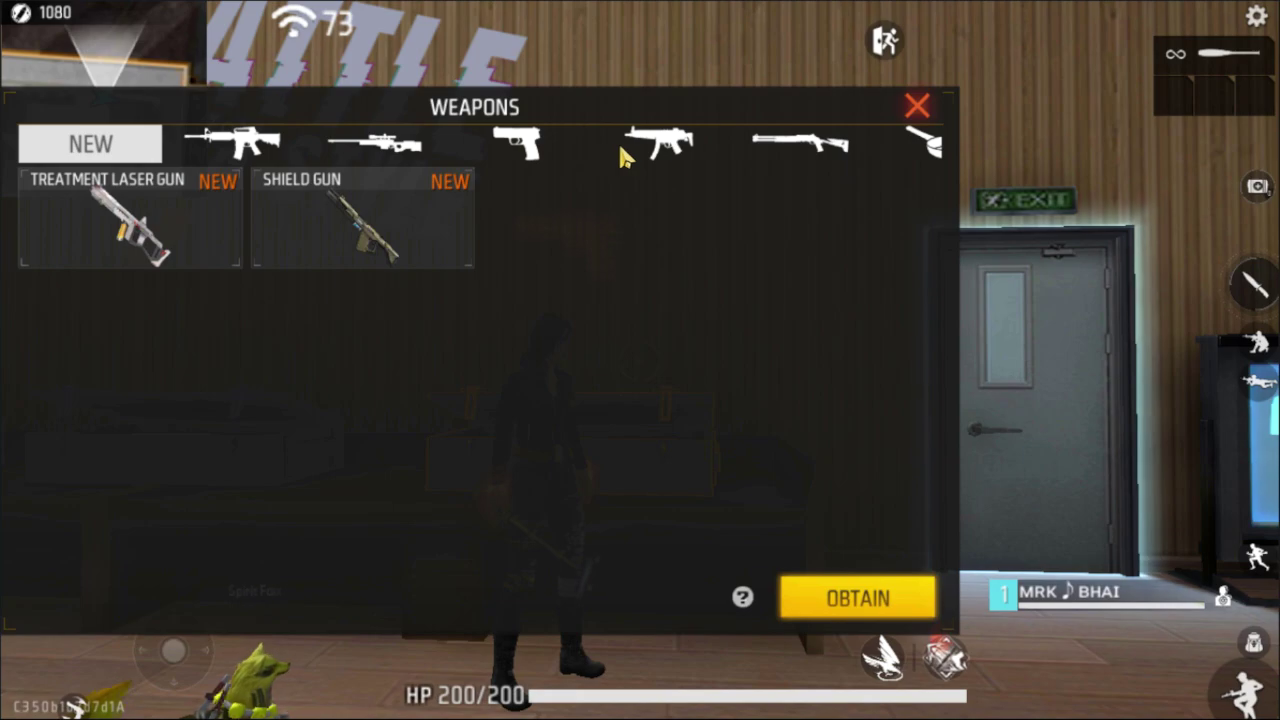
click(655, 144)
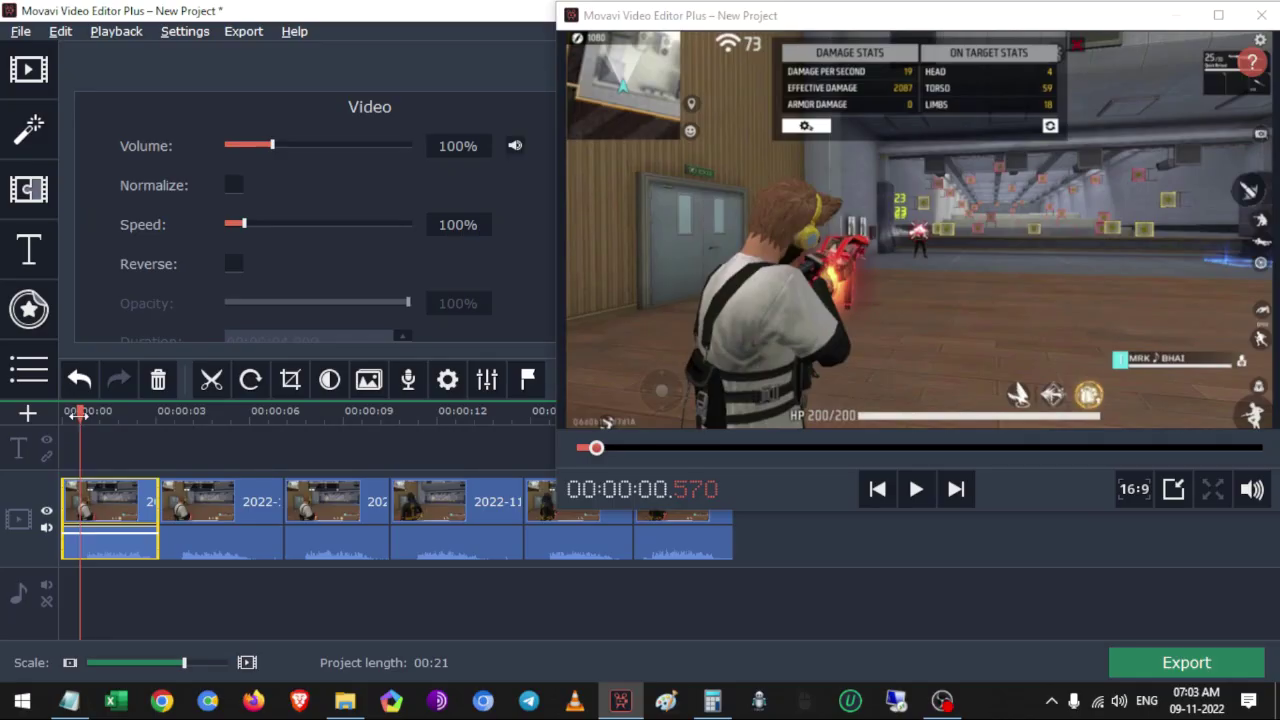
Switch to Movavi Video Editor Plus and split the first timeline clip at 00:00:00.266, where the first shot fires
drag(80, 414, 30, 413)
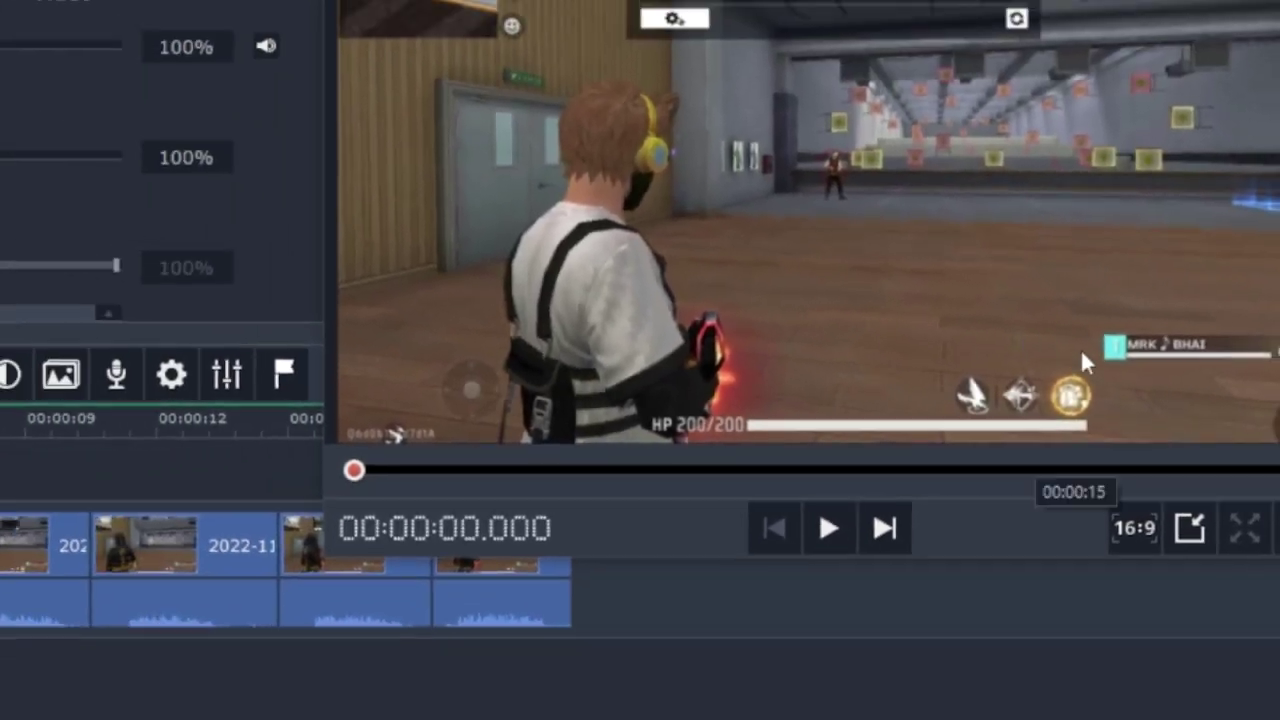
click(98, 533)
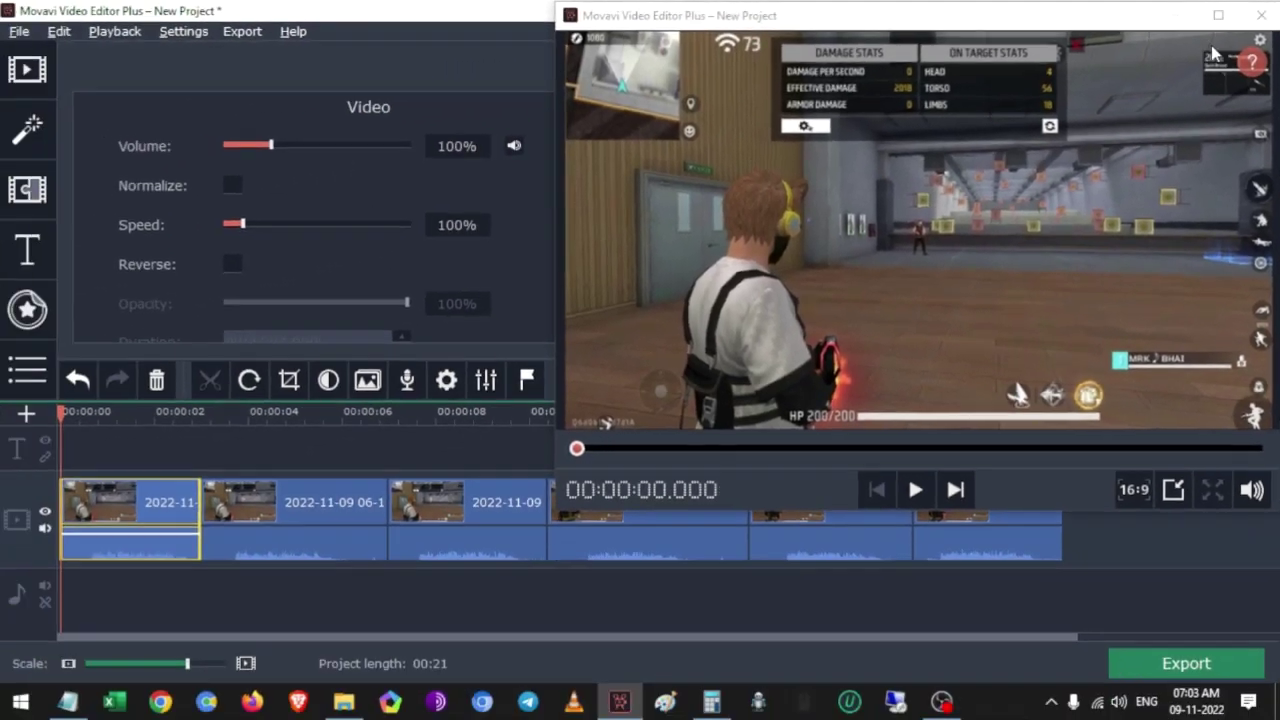
click(88, 535)
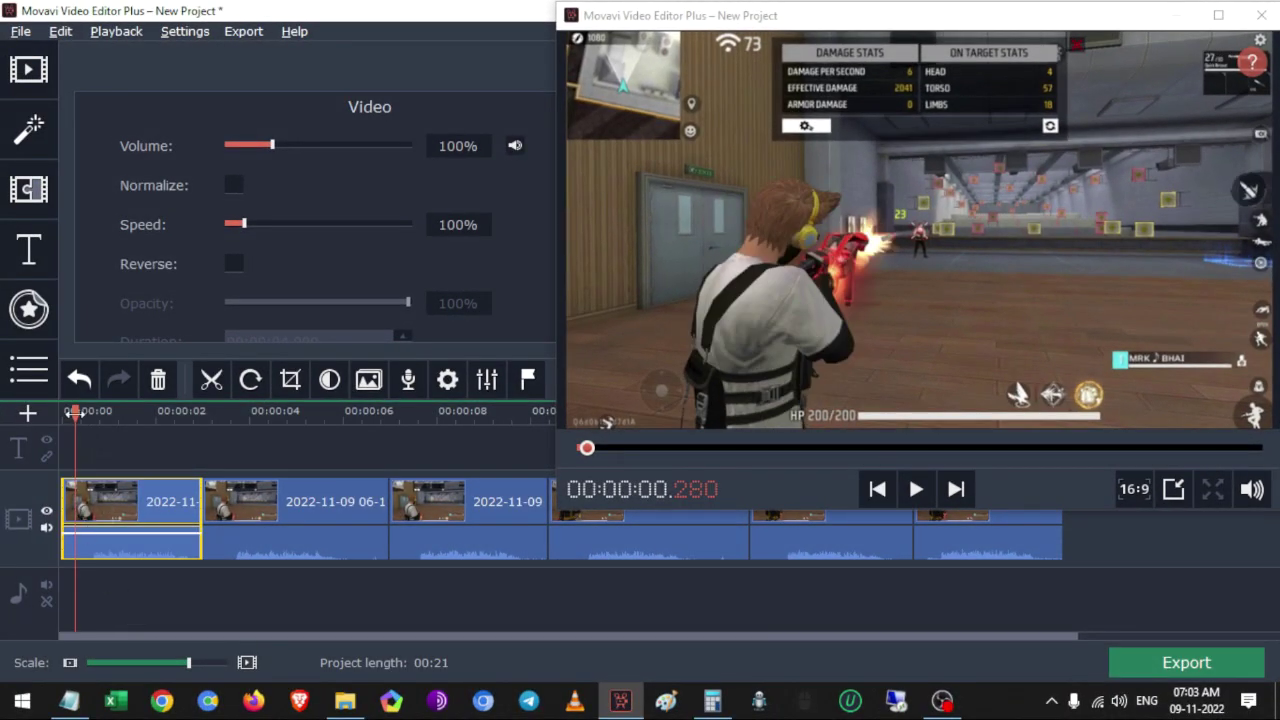
key(Left)
drag(190, 668, 229, 668)
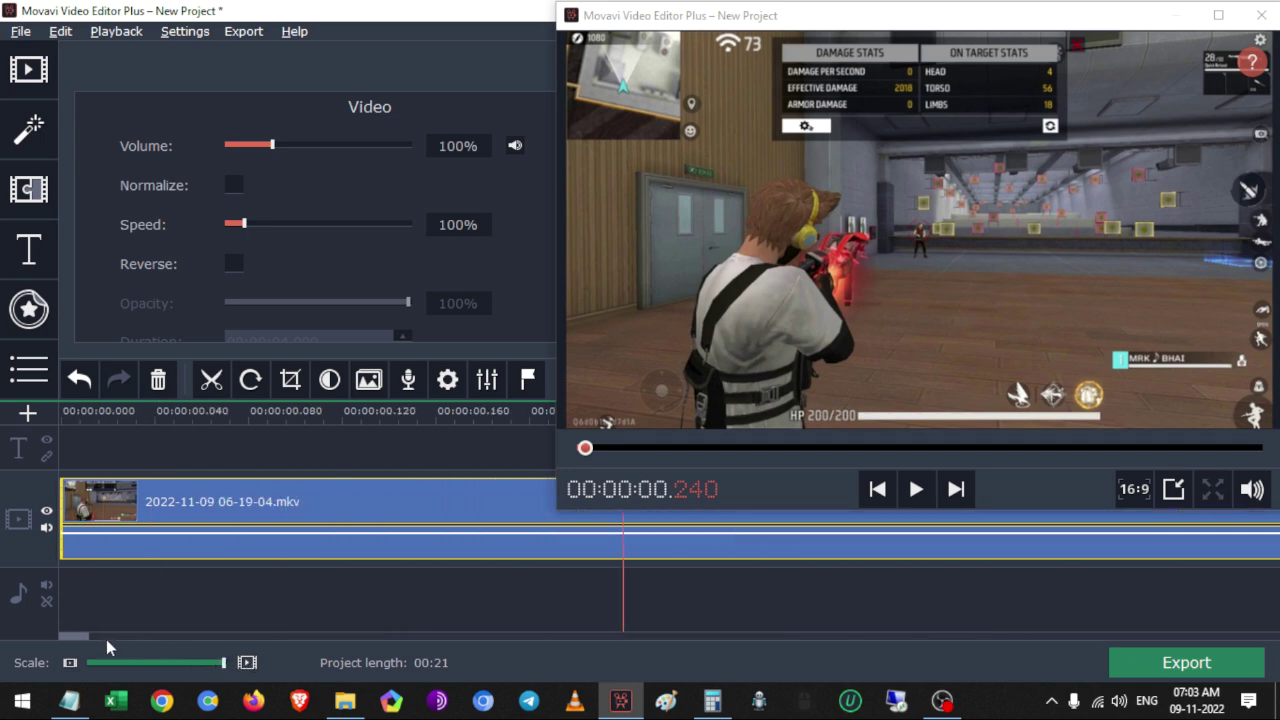
drag(84, 636, 95, 636)
mouse_move(153, 411)
mouse_down()
mouse_move(237, 416)
mouse_move(216, 416)
mouse_up()
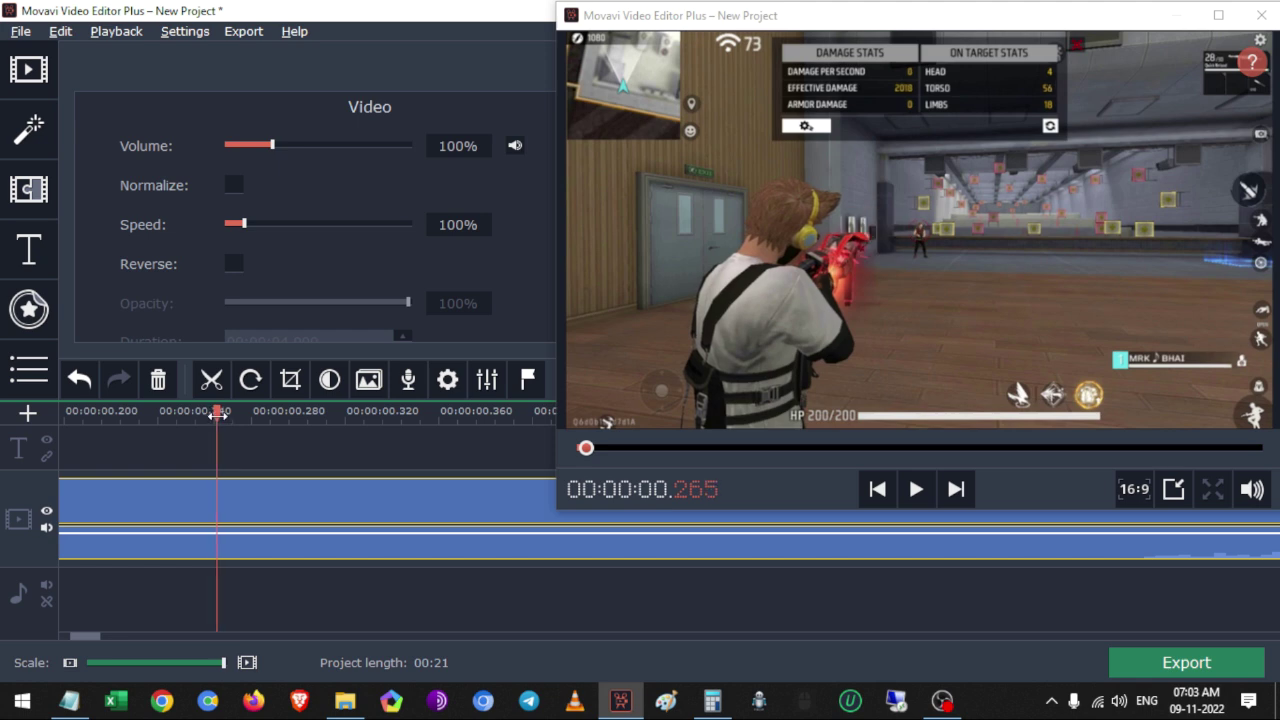
drag(217, 416, 219, 416)
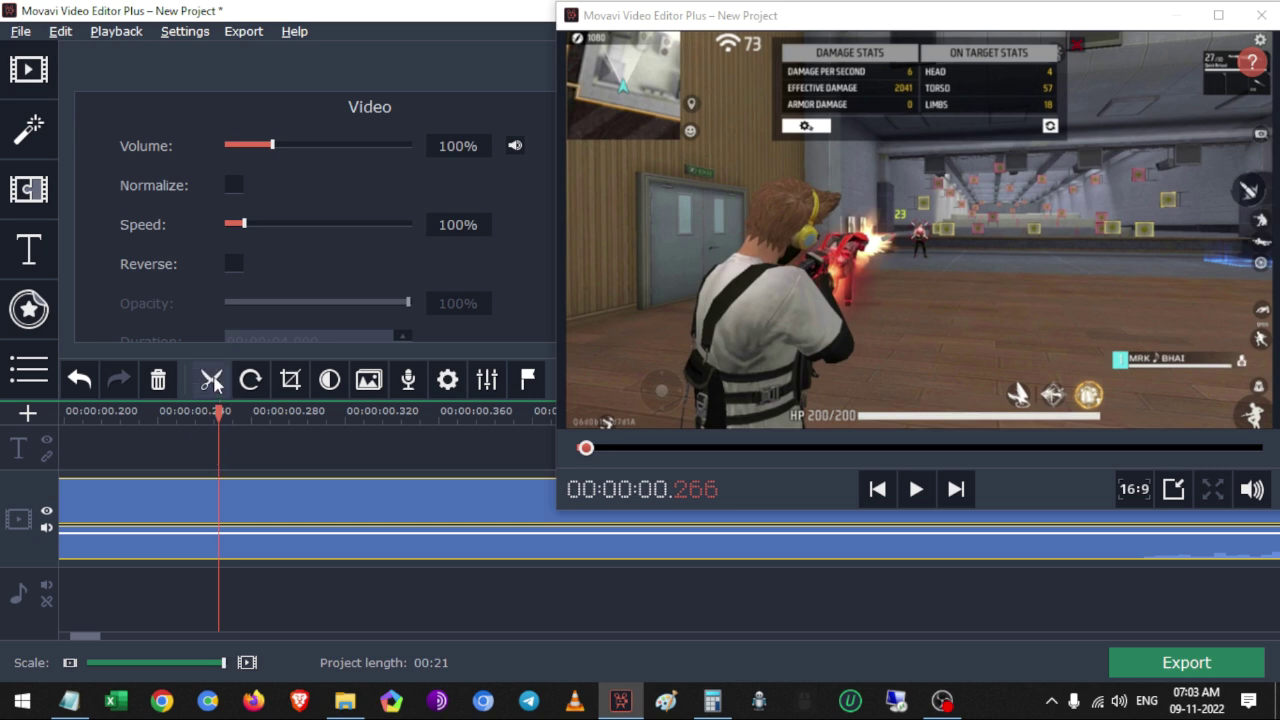
click(212, 380)
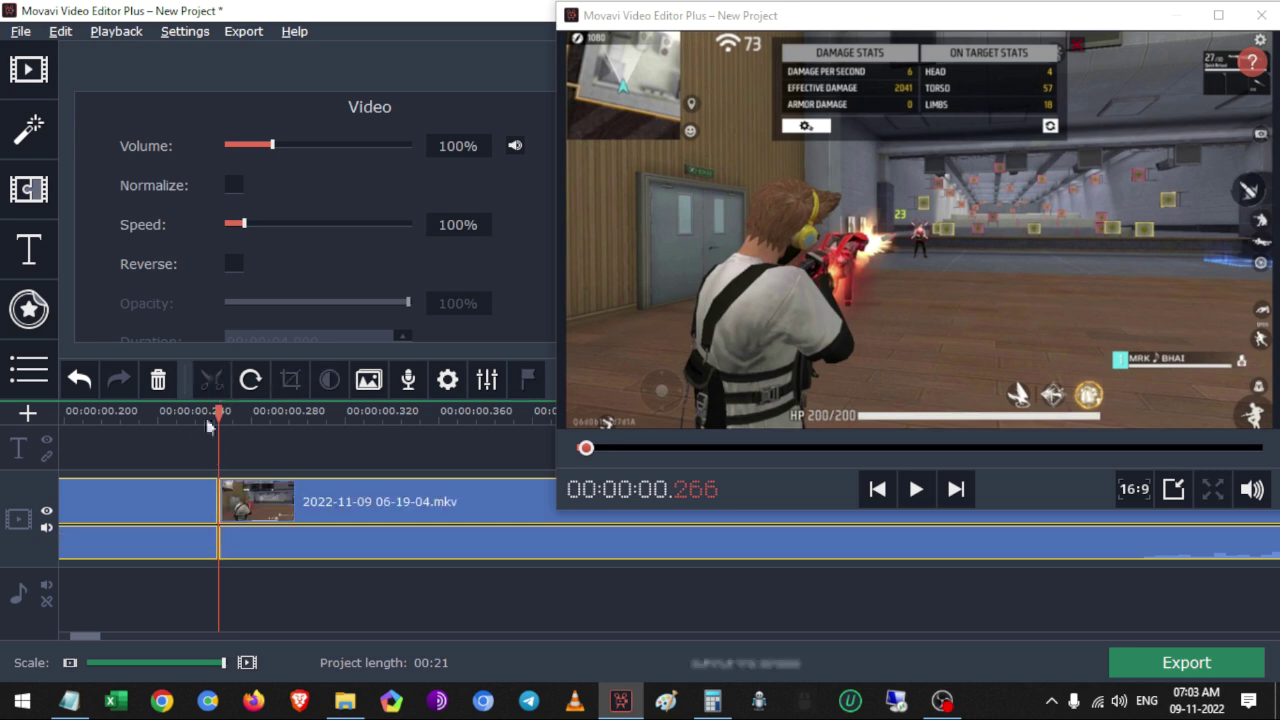
Delete the short piece before the first shot at the start of the timeline
click(142, 666)
click(97, 490)
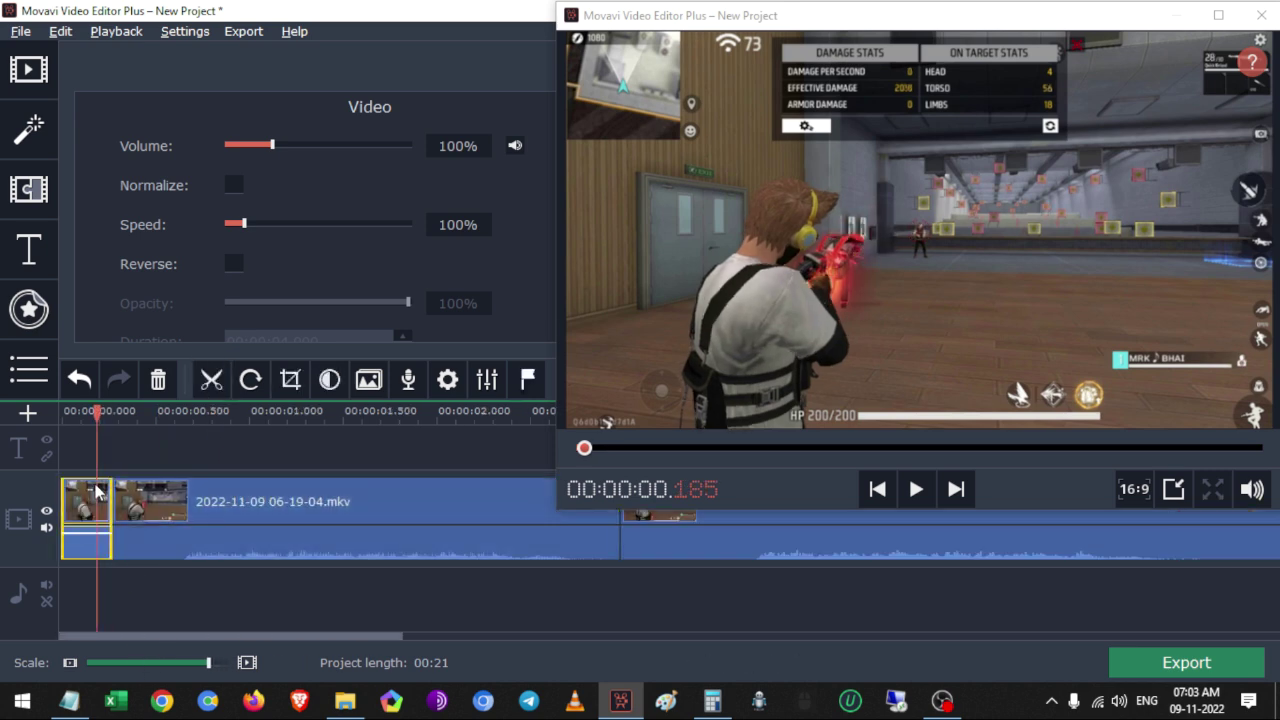
key(Delete)
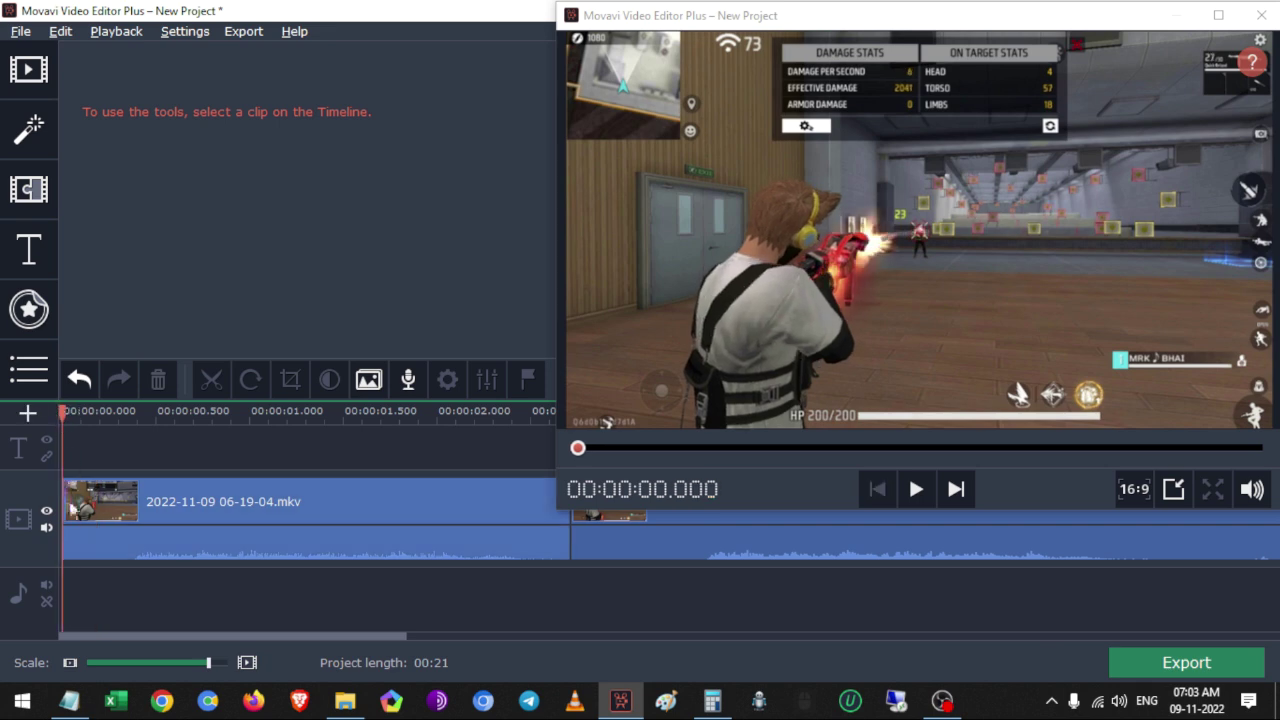
Split the first clip at 00:00:01.601, where the last bullet of the magazine is fired
click(73, 500)
drag(145, 637, 170, 637)
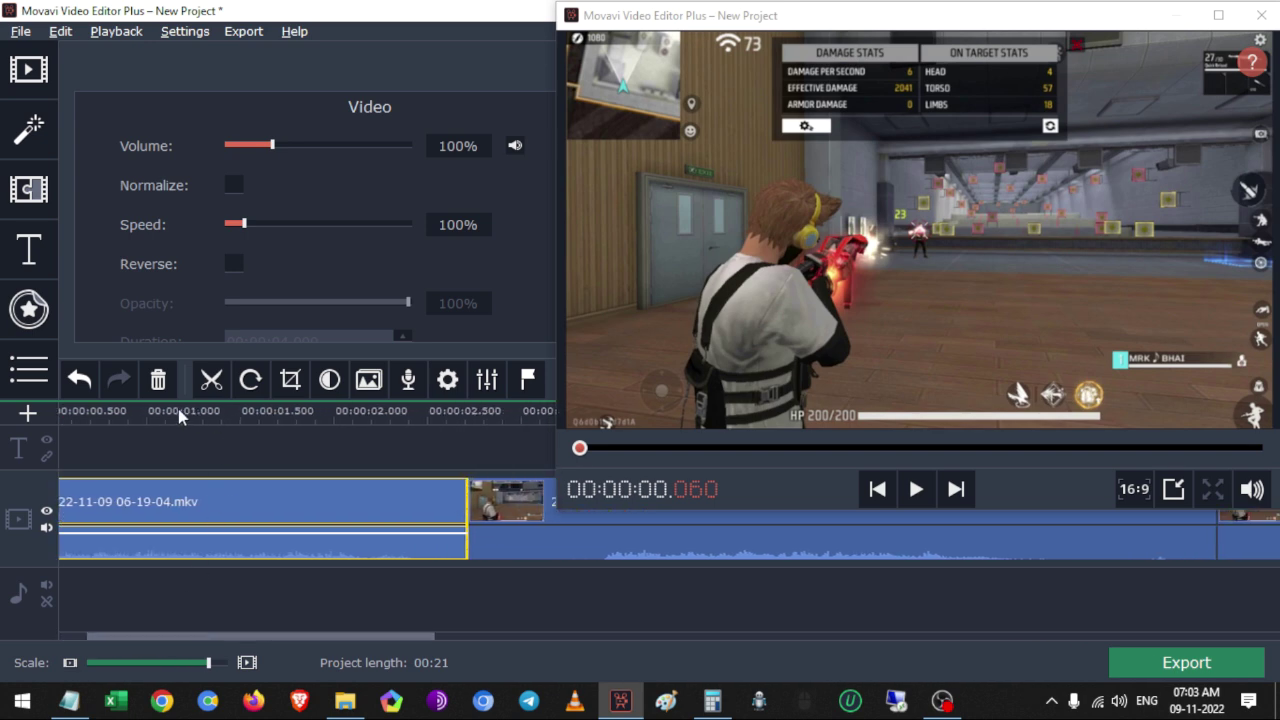
drag(178, 418, 257, 415)
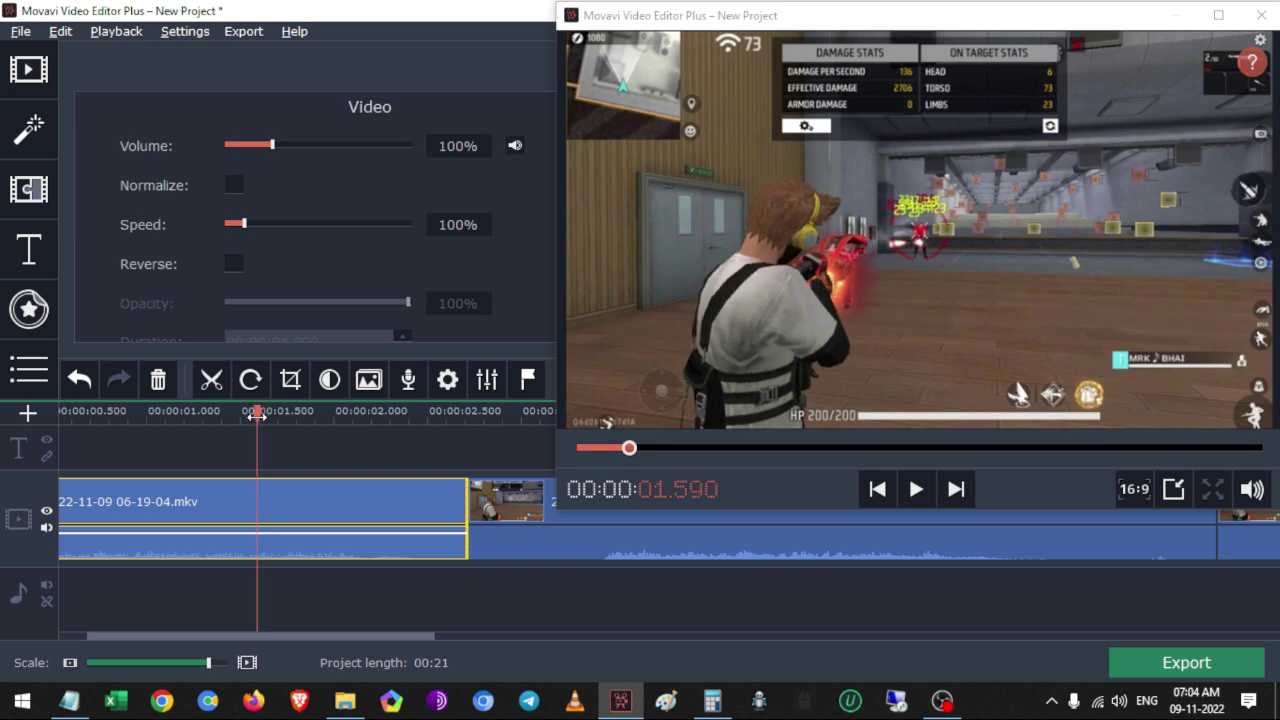
drag(207, 664, 238, 672)
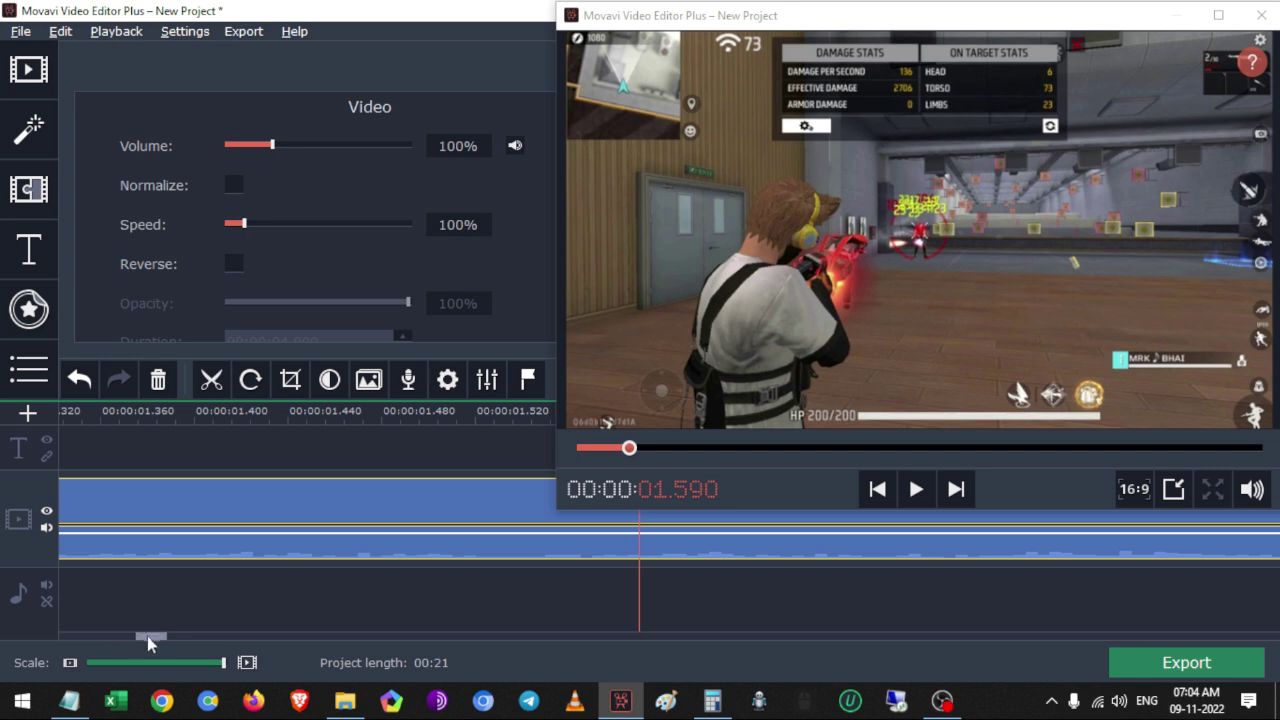
drag(148, 637, 157, 641)
drag(259, 411, 284, 411)
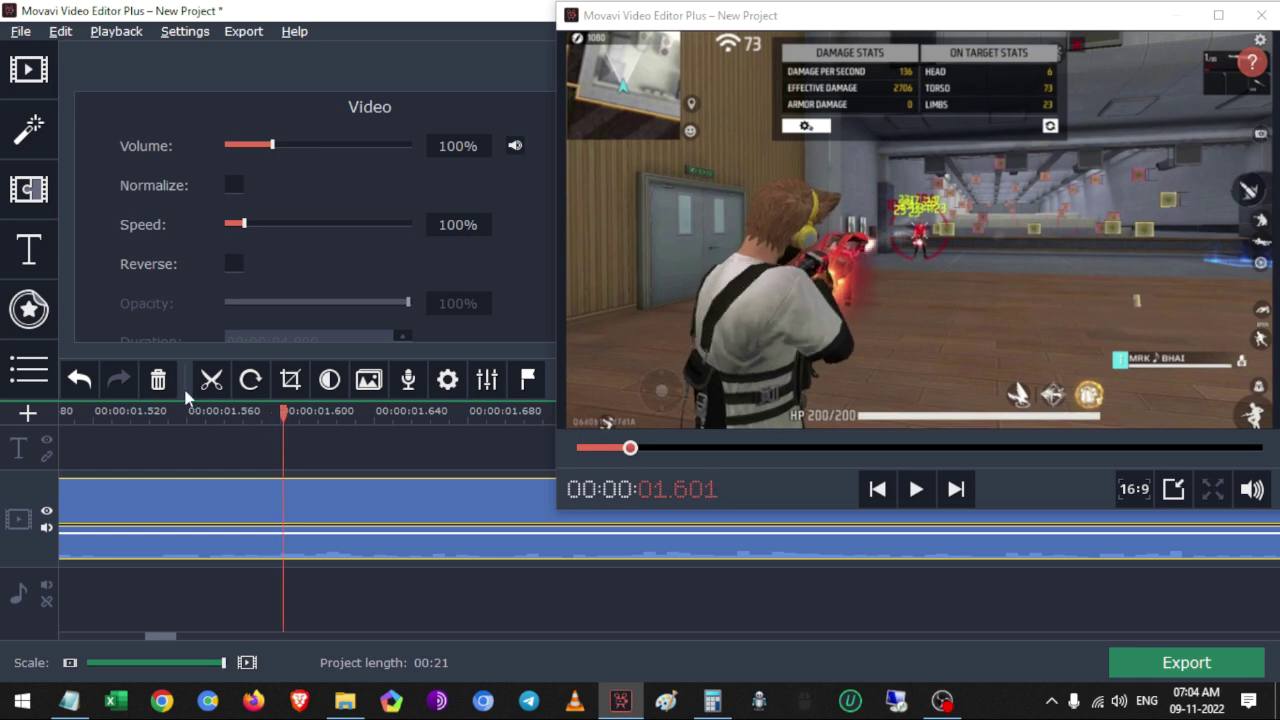
click(211, 379)
Delete the leftover piece of the first clip after the 00:00:01.601 cut
click(151, 660)
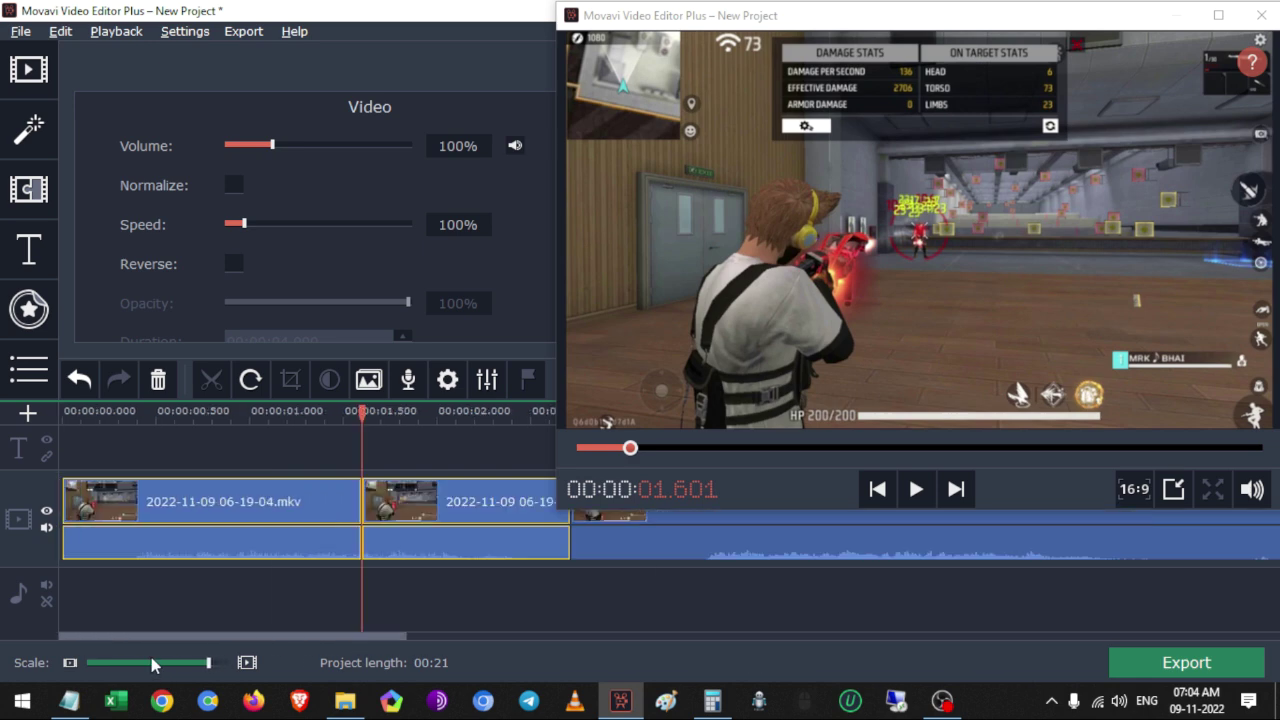
click(307, 510)
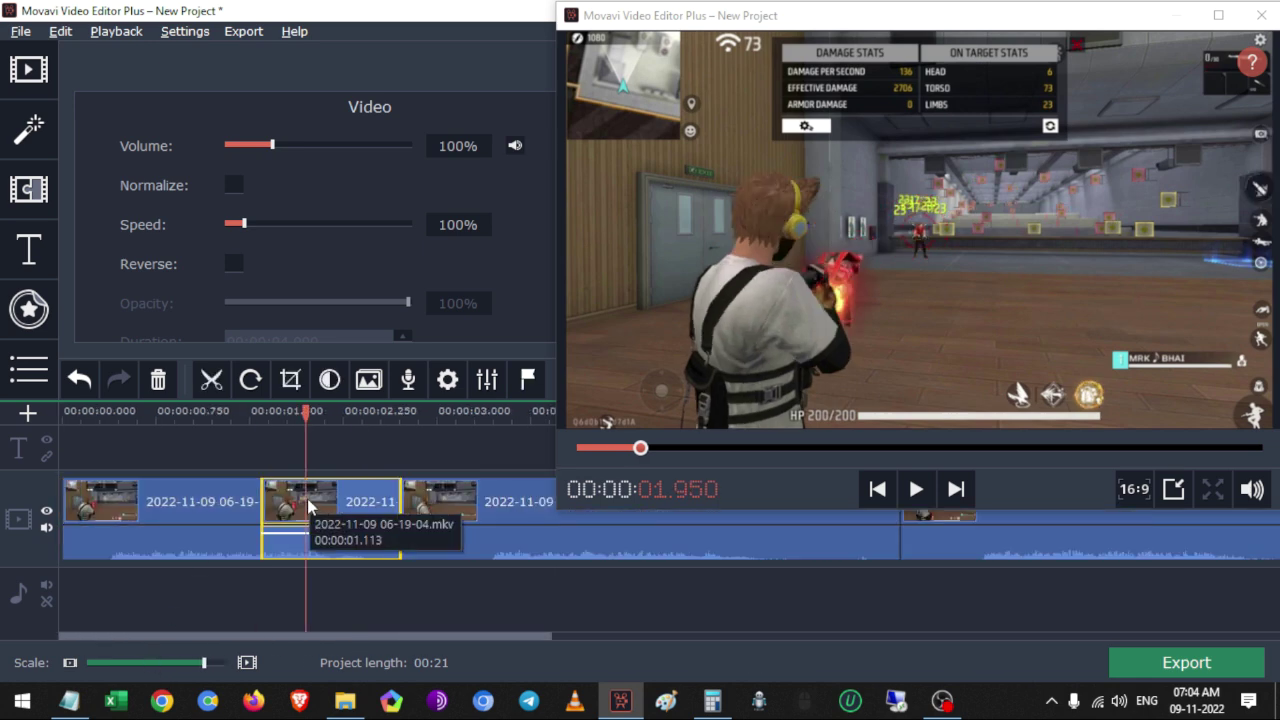
key(Delete)
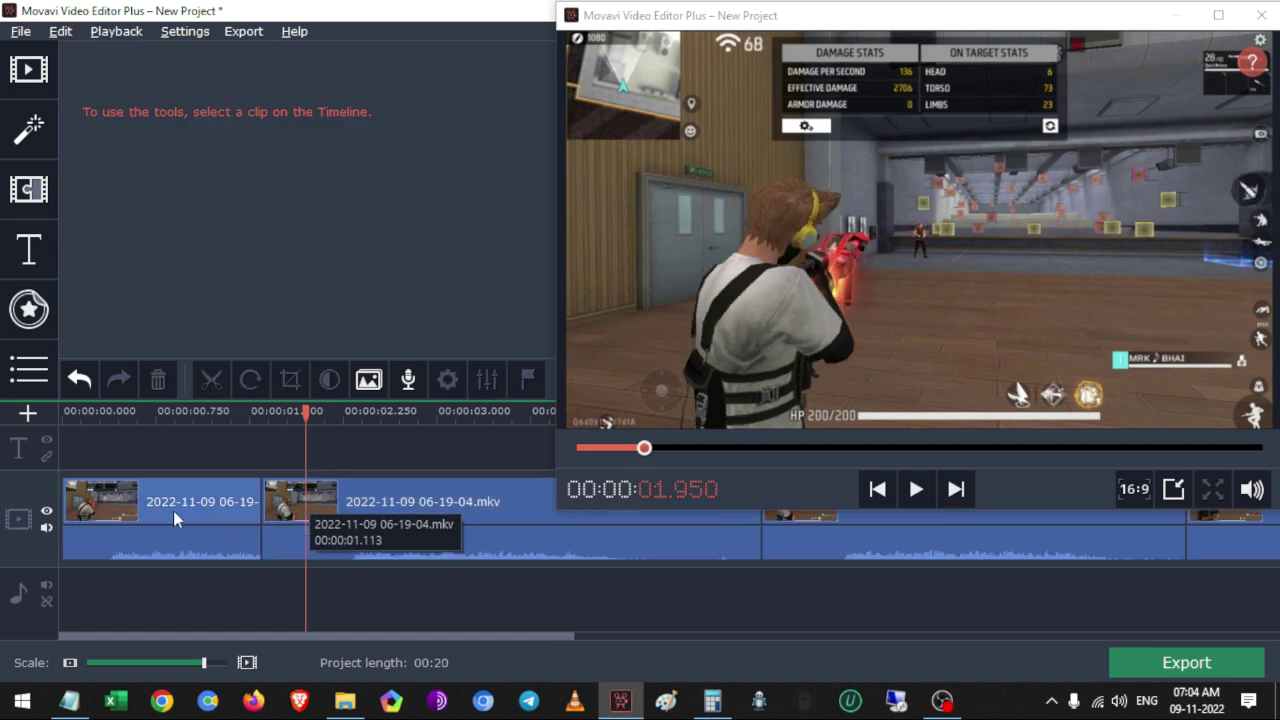
Review the trimmed first clip from its first shot to its last and read its end time
click(173, 510)
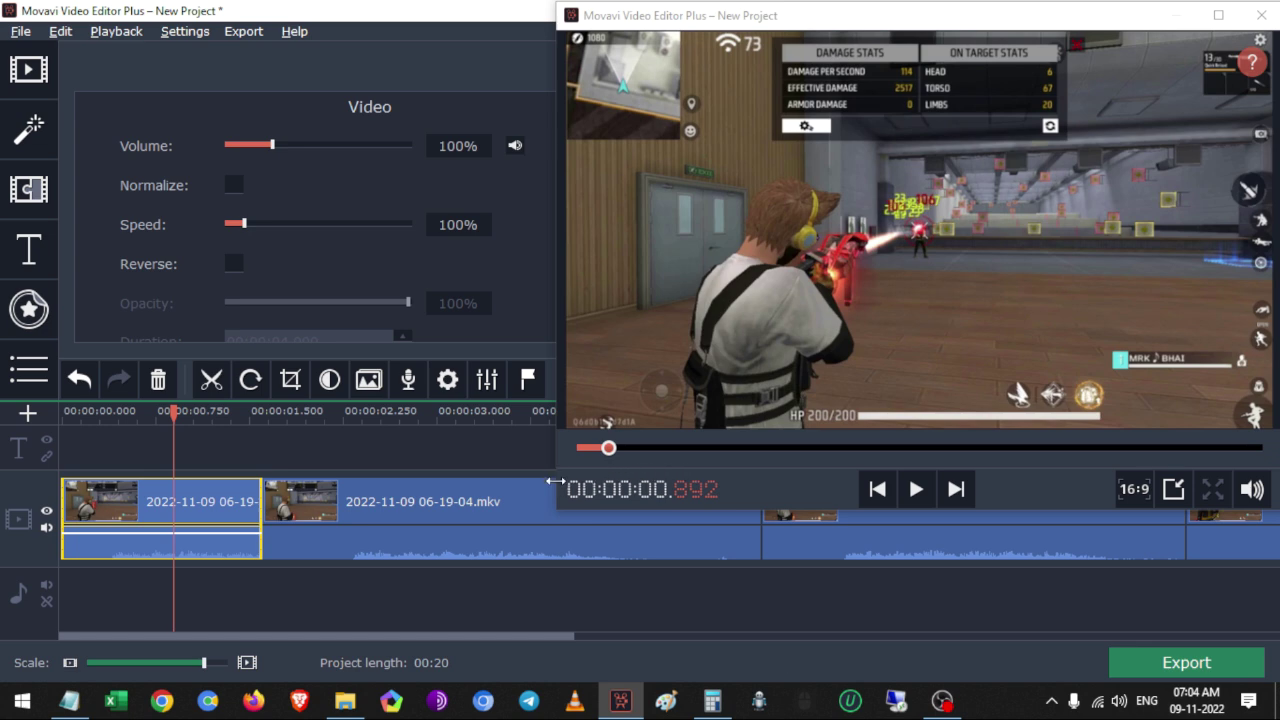
drag(67, 415, 253, 424)
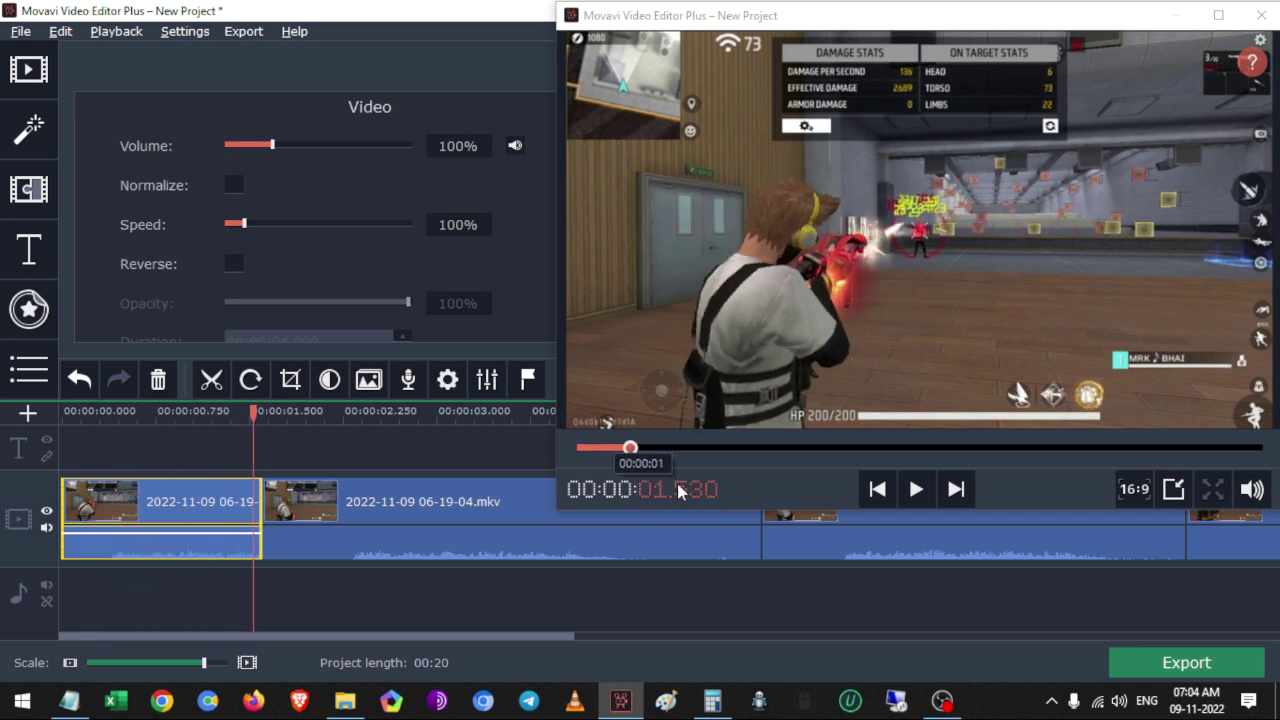
click(82, 511)
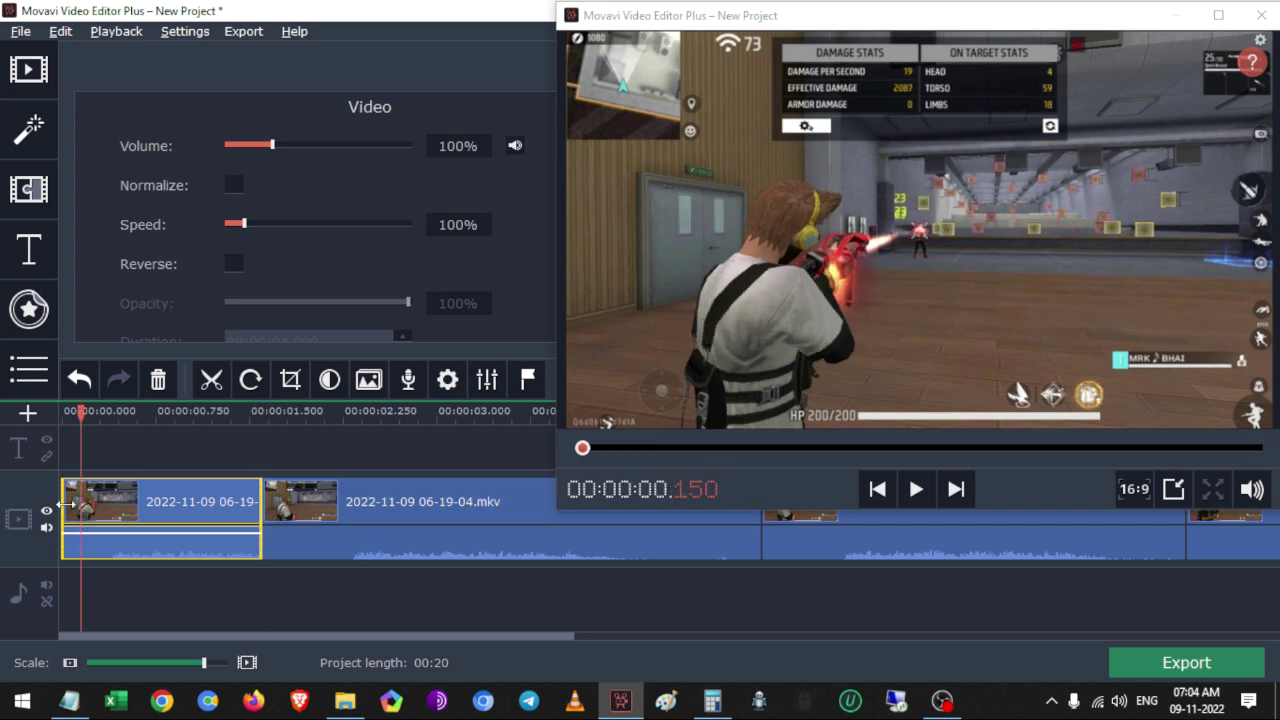
click(62, 508)
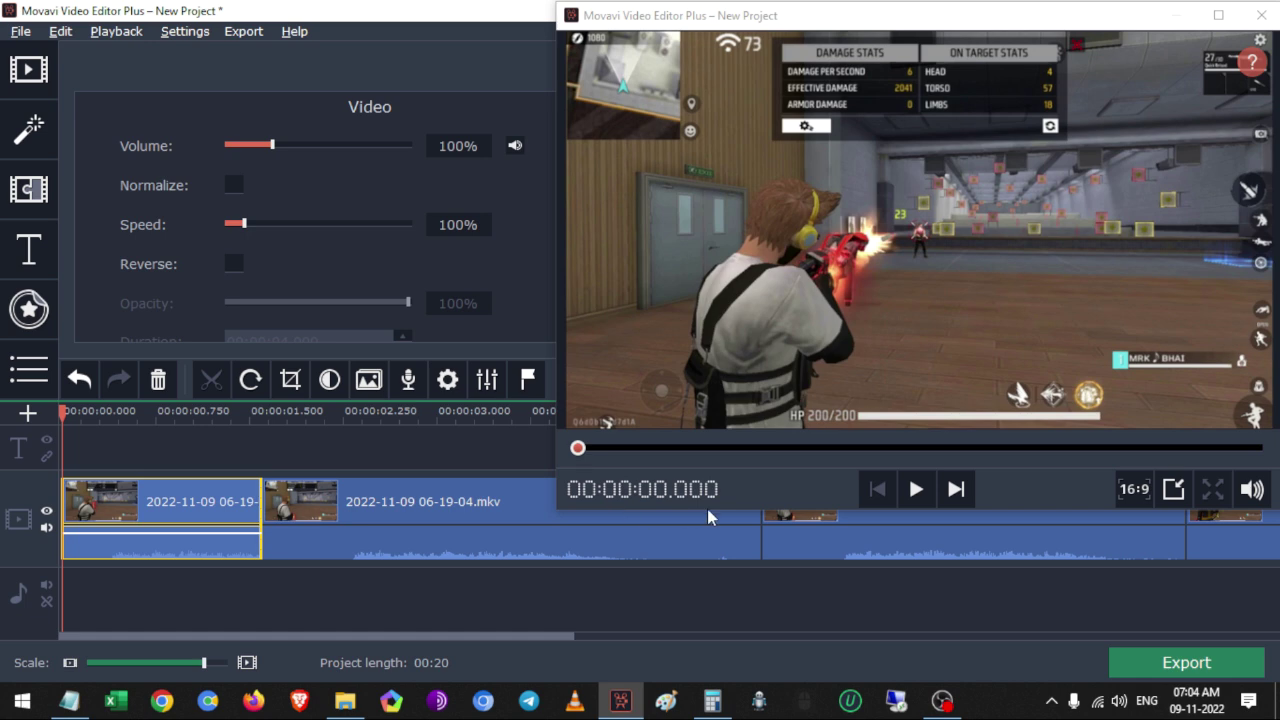
click(210, 513)
click(258, 502)
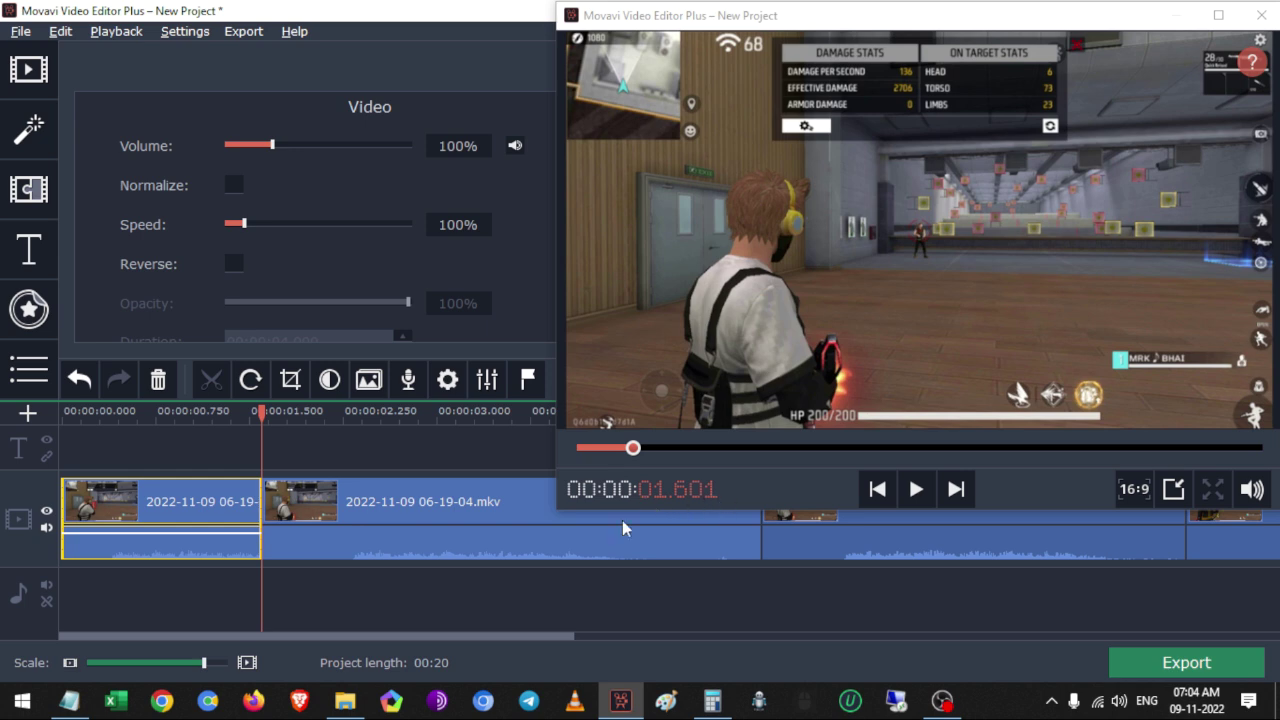
Record the first clip's shooting duration, 1.601, on the first line of the Notepad note and return to the video editor
click(66, 701)
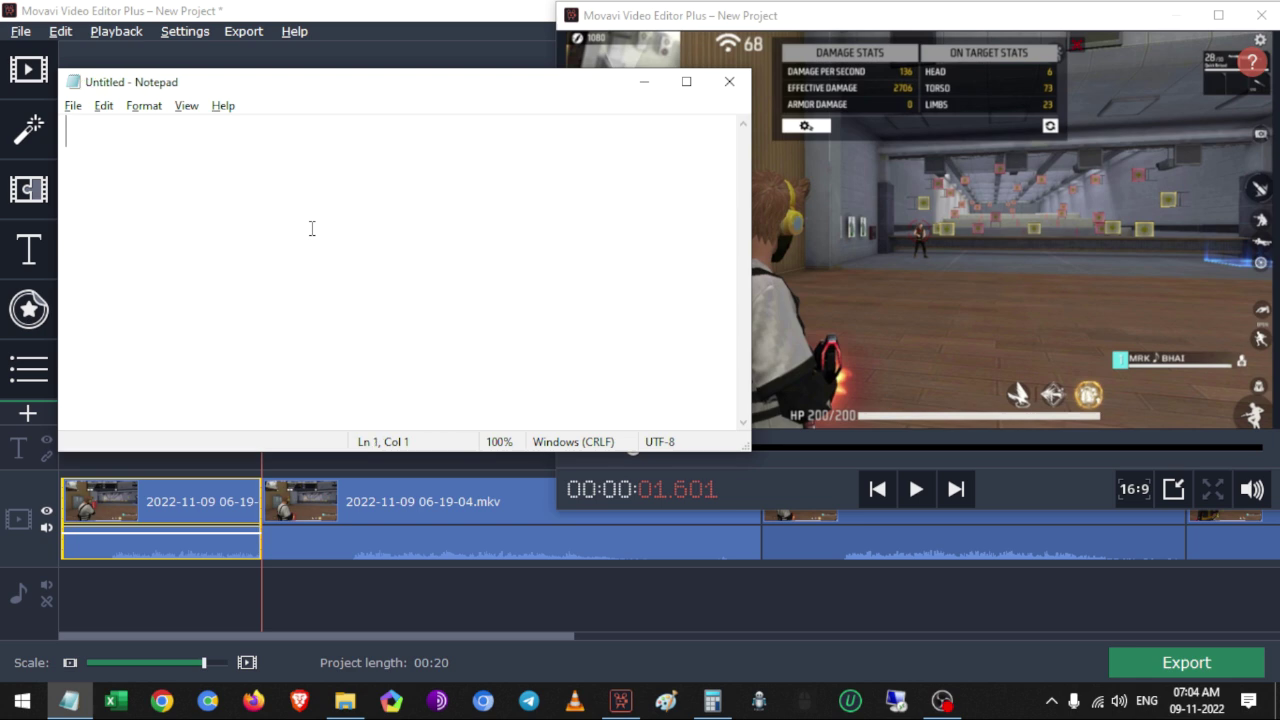
text(1.601)
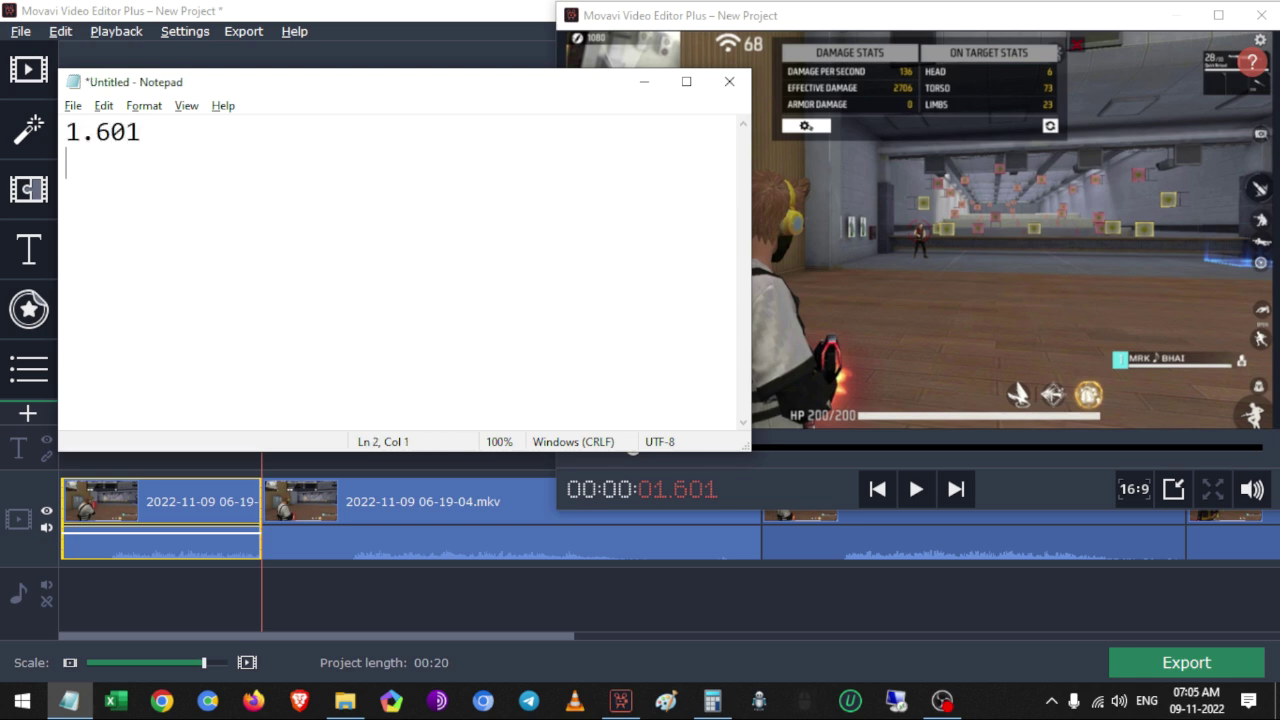
click(186, 599)
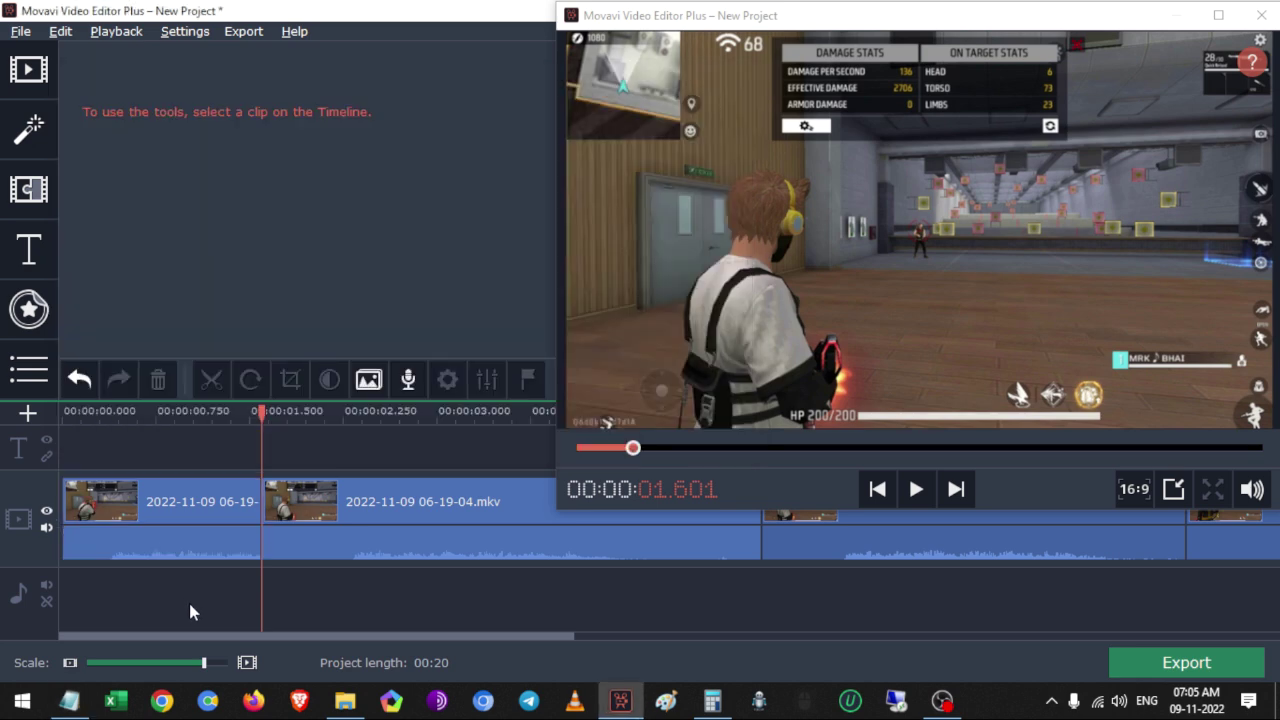
Move the second trimmed clip onto the overlay track at the start of the timeline and scrub through it
click(320, 513)
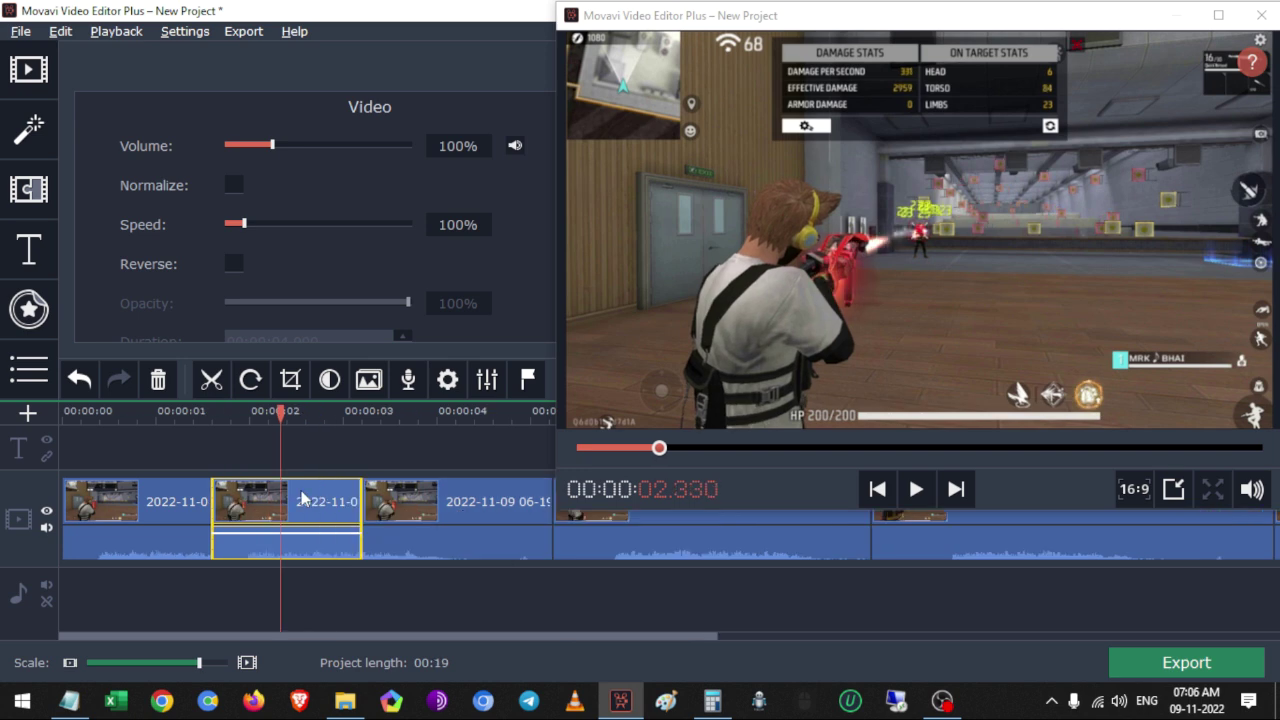
drag(247, 515, 110, 495)
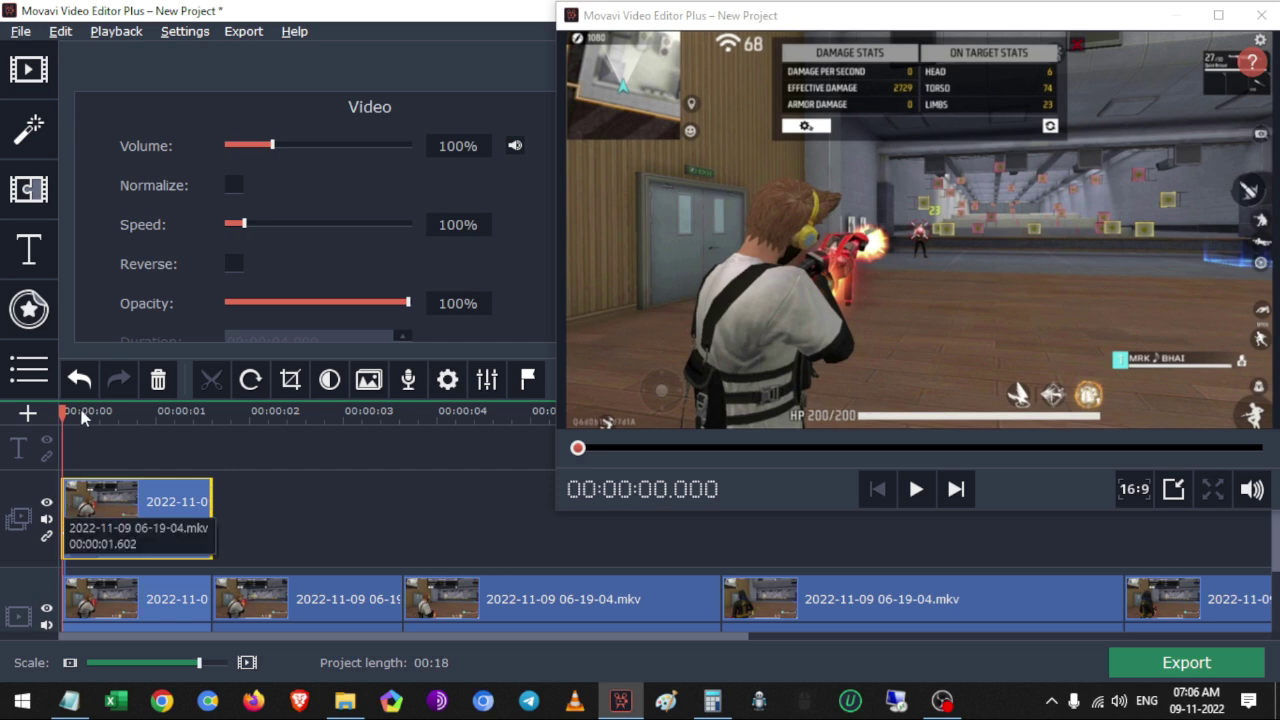
drag(61, 413, 155, 416)
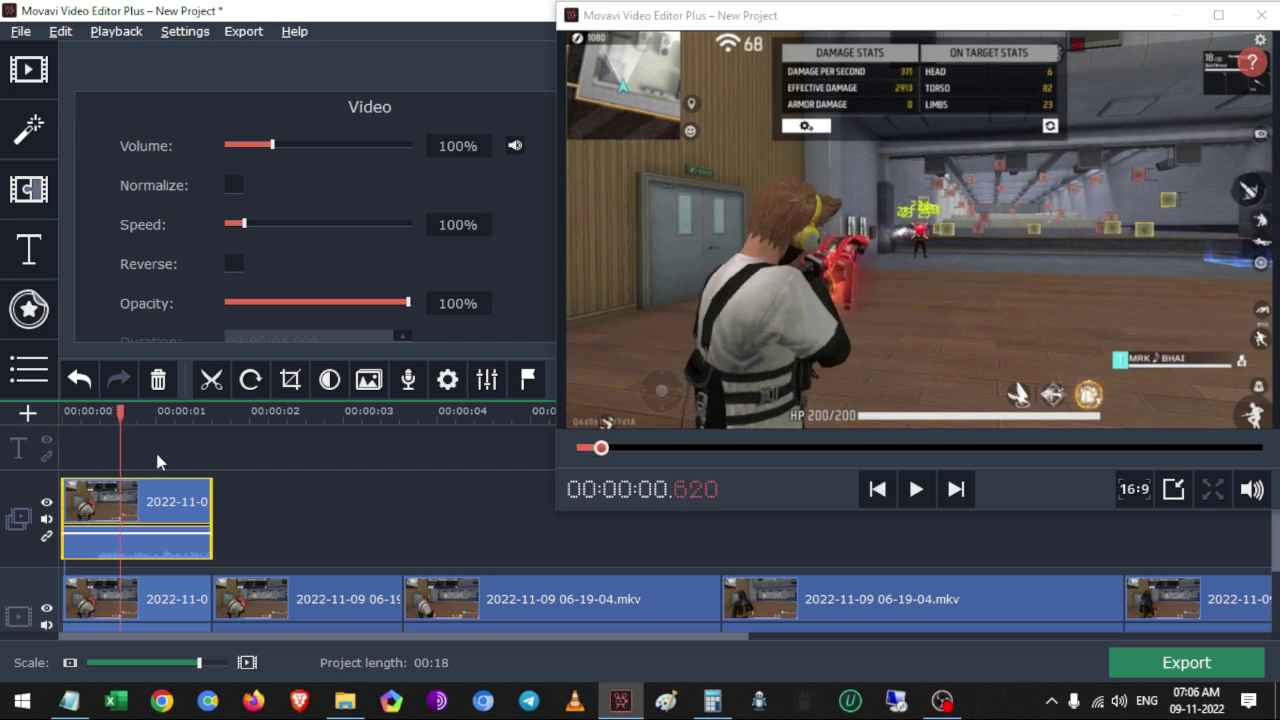
Go to the end of the overlaid second clip and record its duration, 1.602, on the second line in Notepad
click(212, 505)
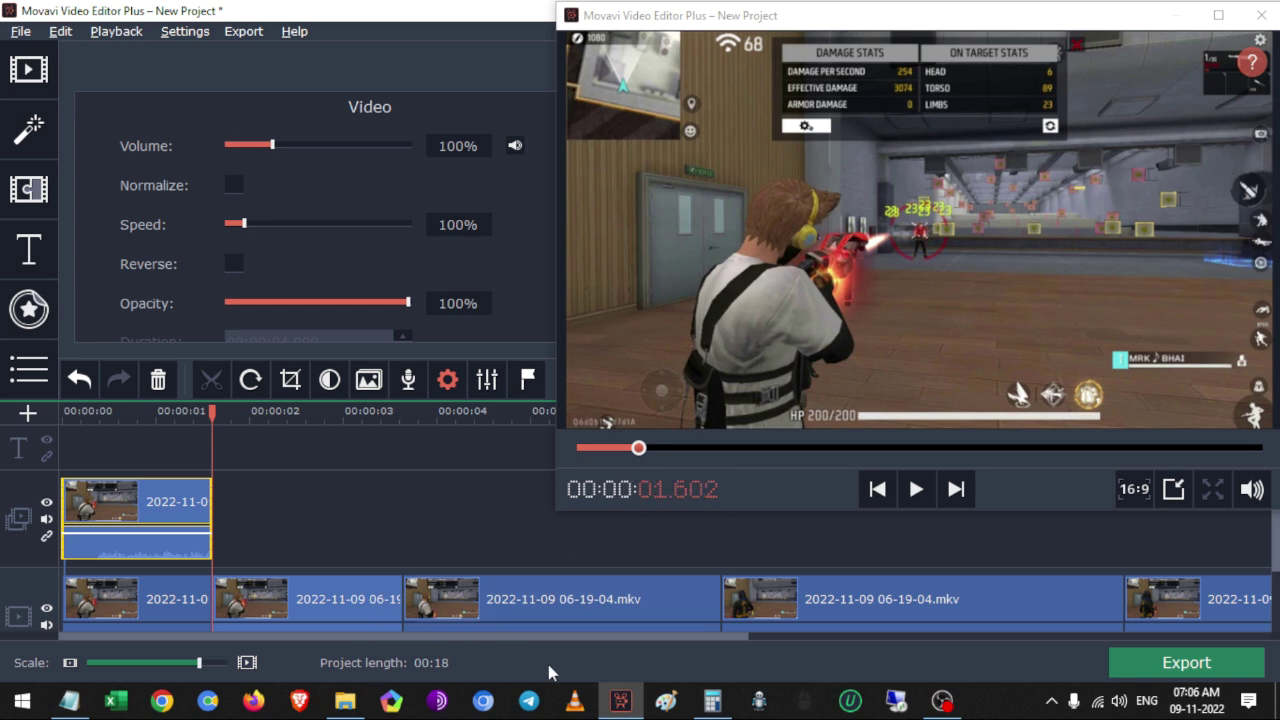
click(68, 704)
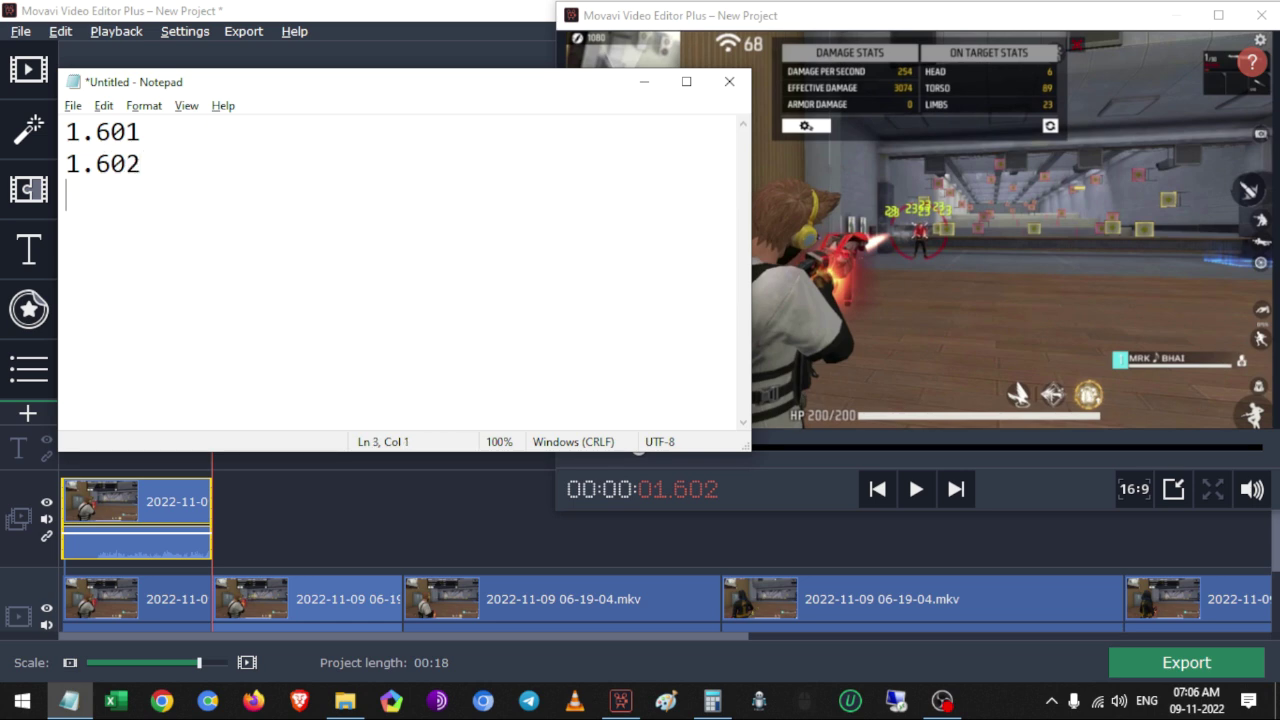
click(305, 558)
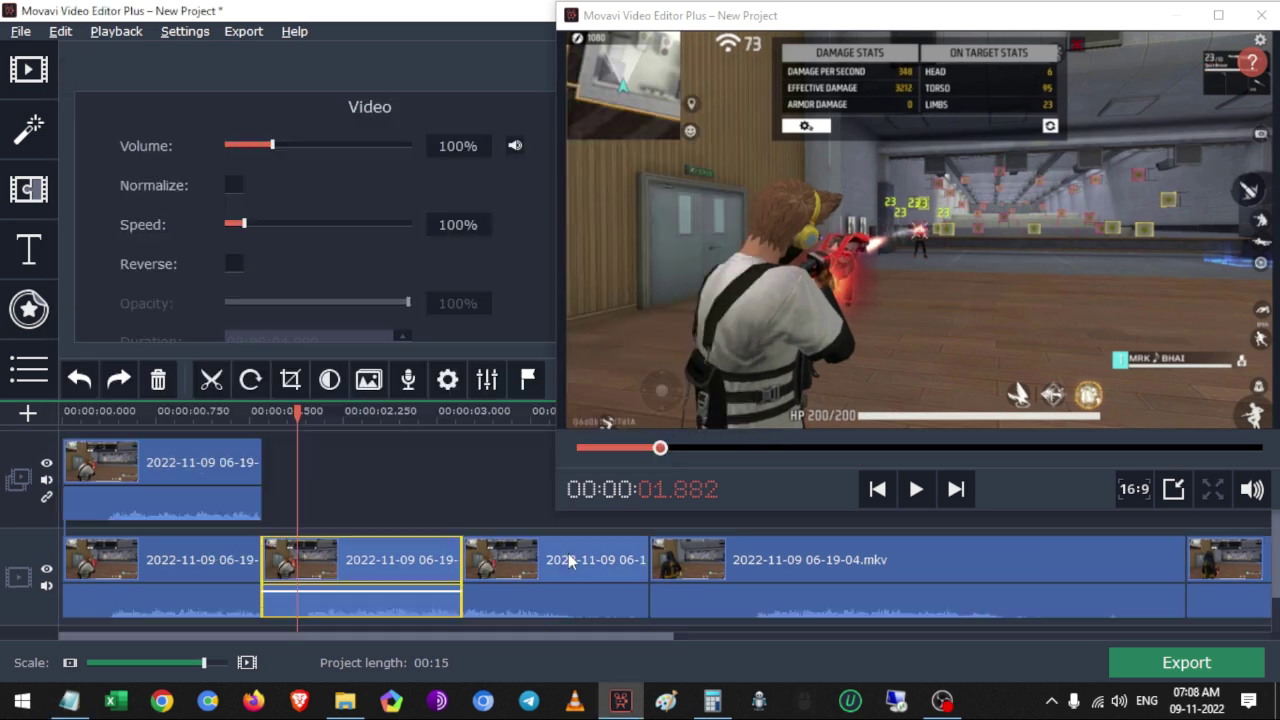
Check the third trimmed clip from start to end and move it to the timeline start, above the second clip on the overlay tracks
click(365, 570)
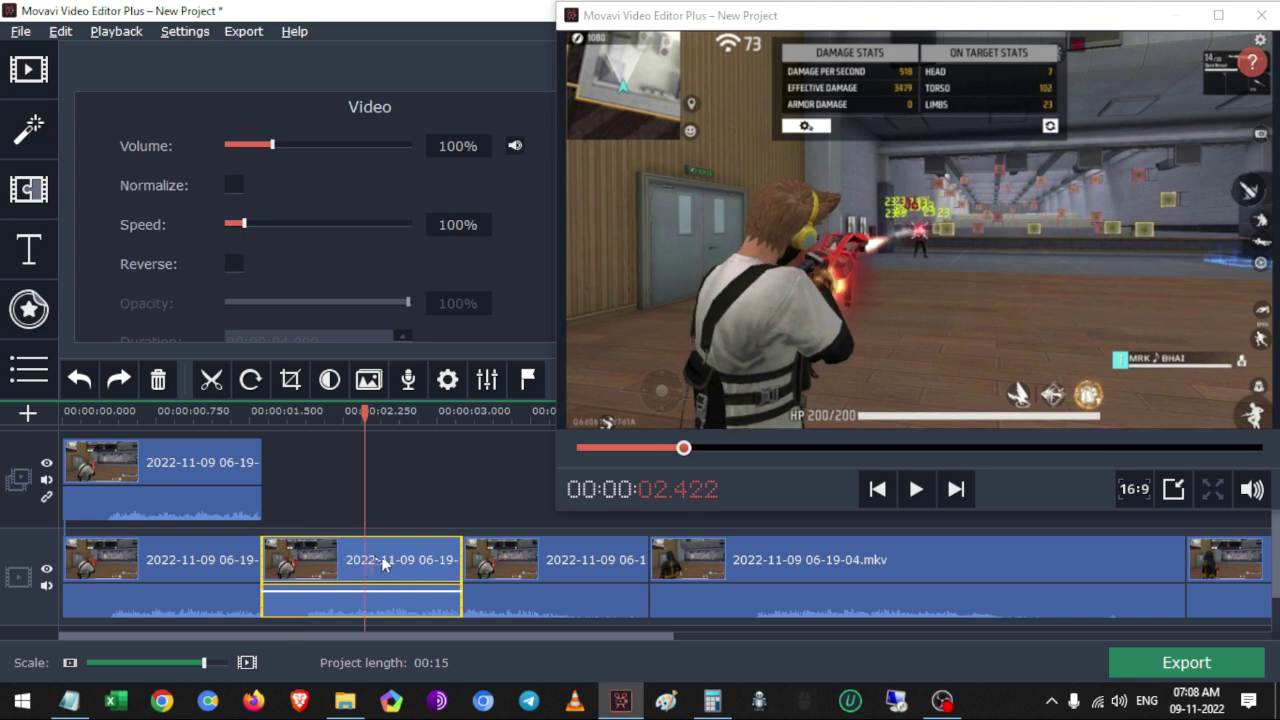
click(384, 564)
click(355, 565)
click(267, 563)
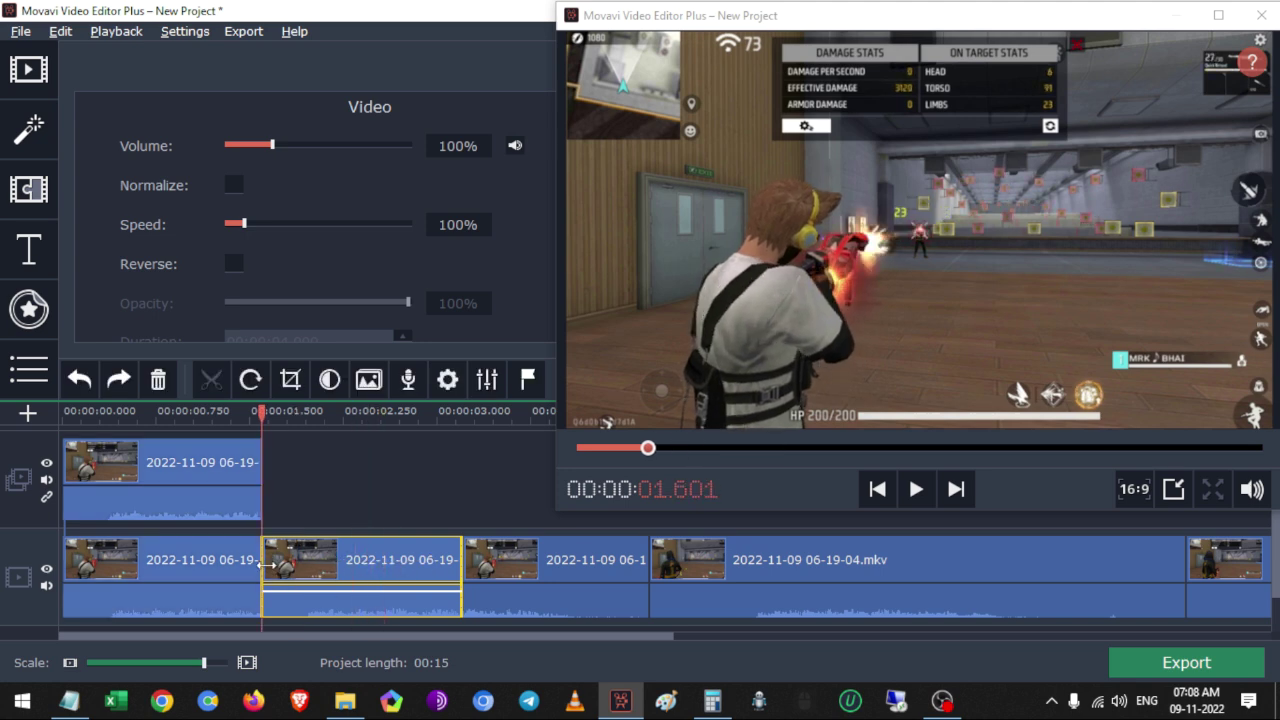
click(453, 563)
drag(405, 572, 140, 440)
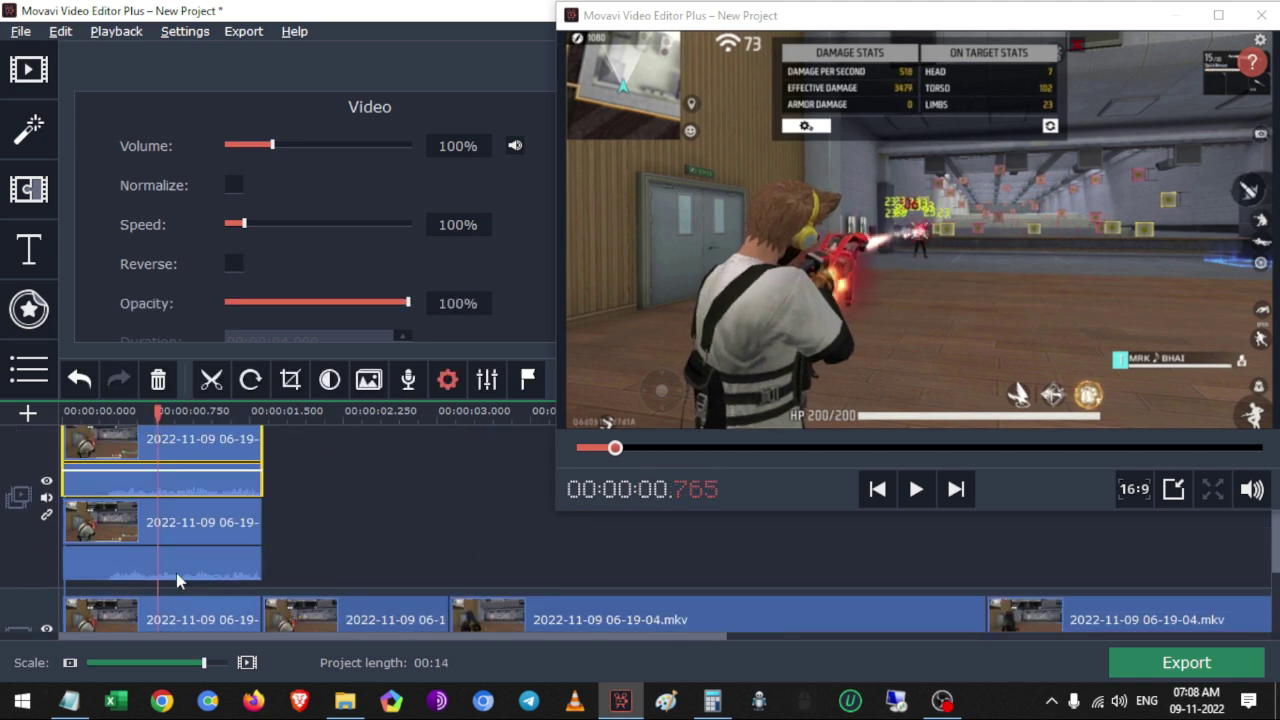
Compare the three stacked clips and examine the third clip's first frame at the timeline start
click(124, 621)
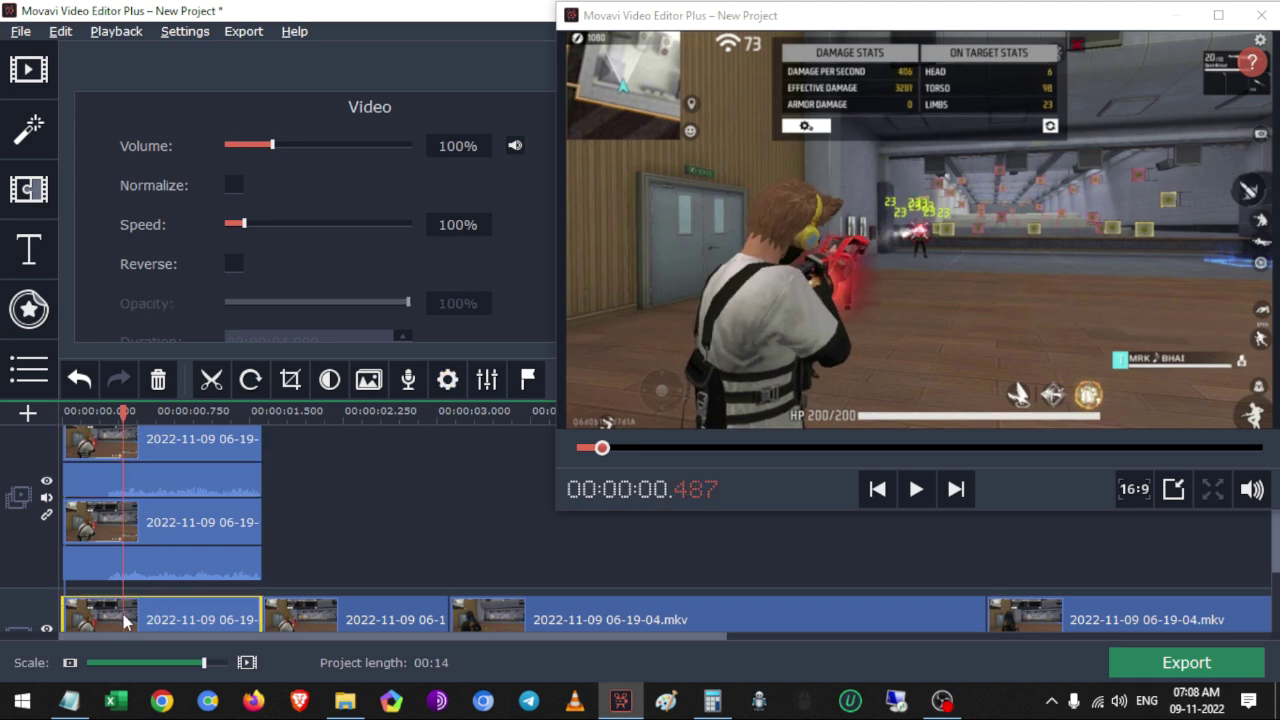
click(147, 528)
click(136, 430)
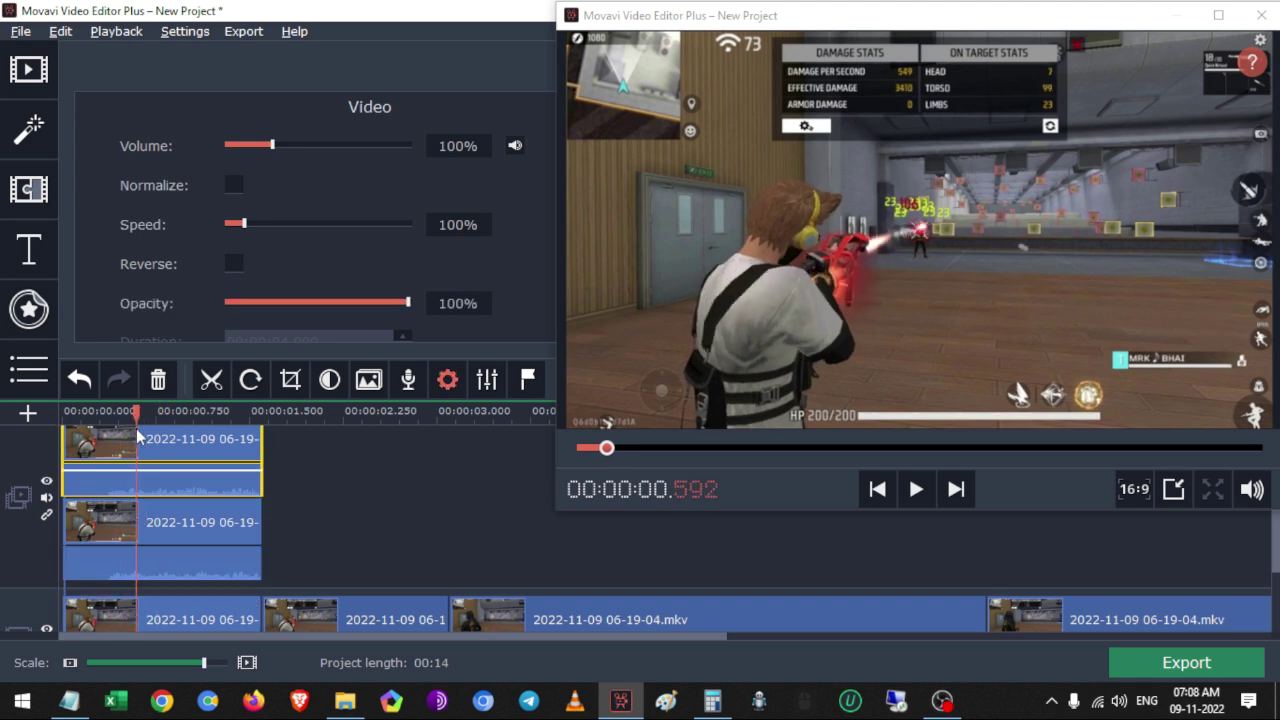
click(62, 438)
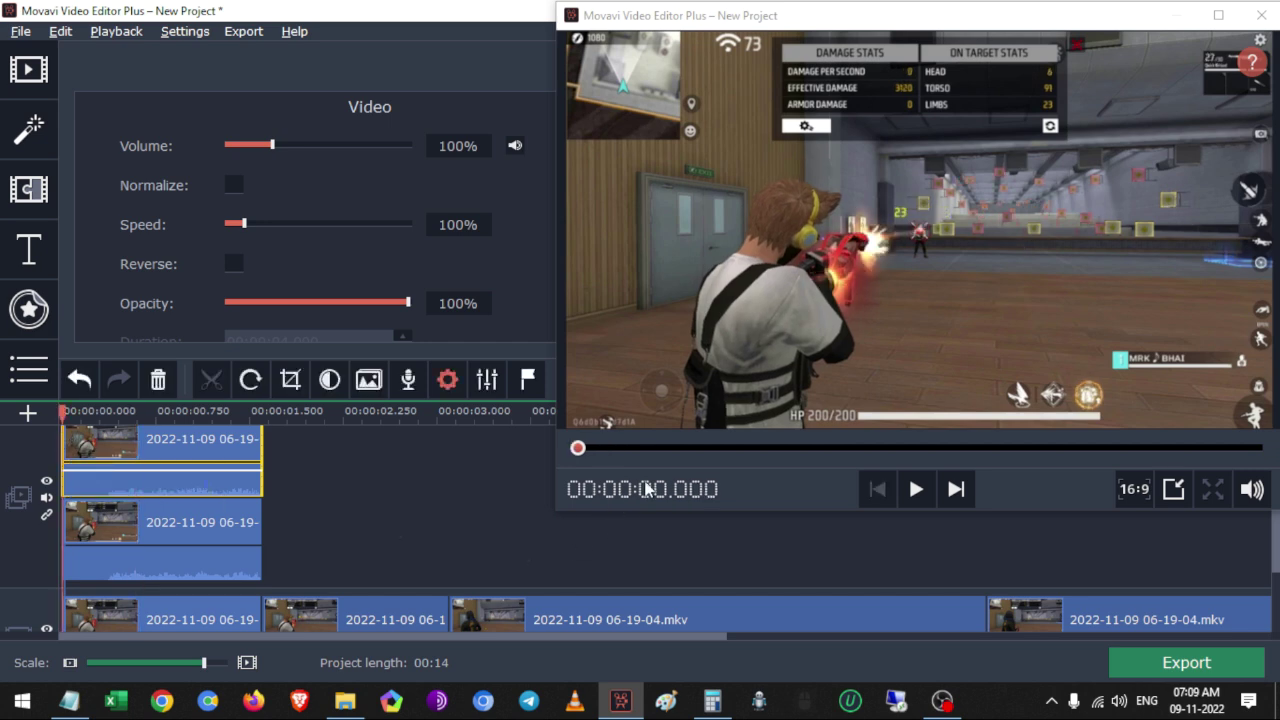
Check the third clip's end time and record 1.602 on the third line in Notepad, followed by blank lines
click(260, 443)
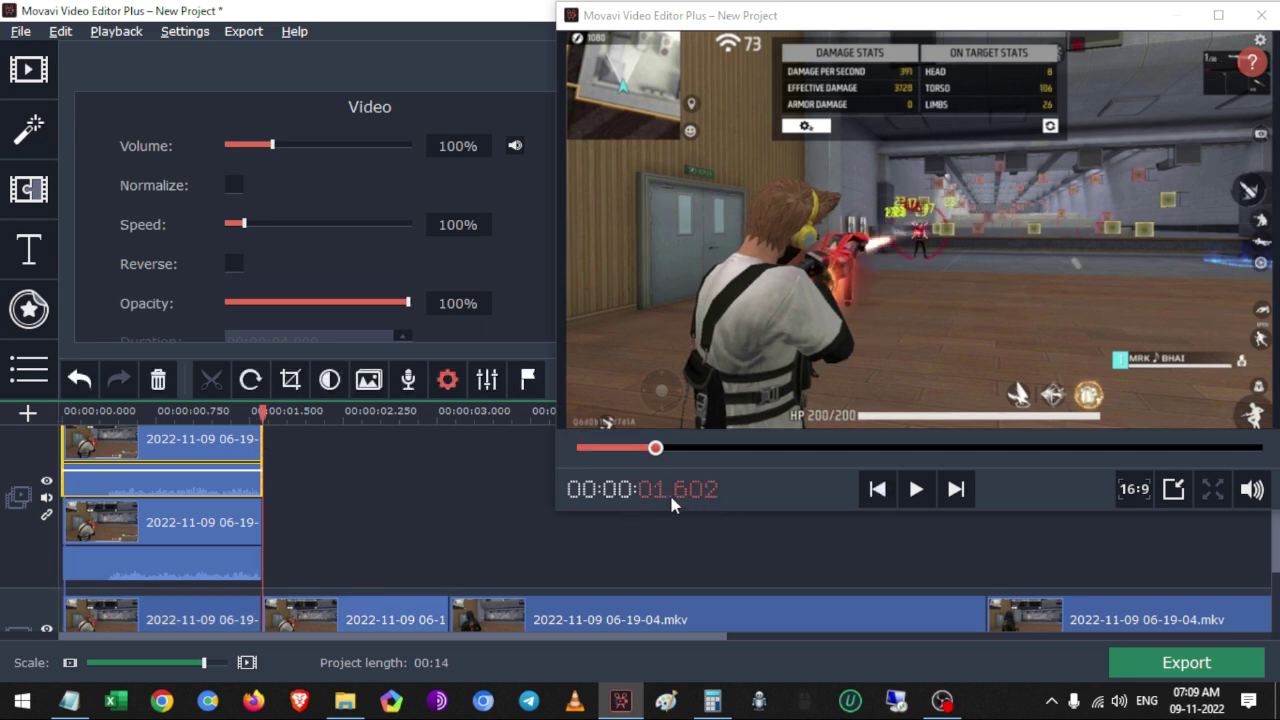
click(258, 618)
click(69, 700)
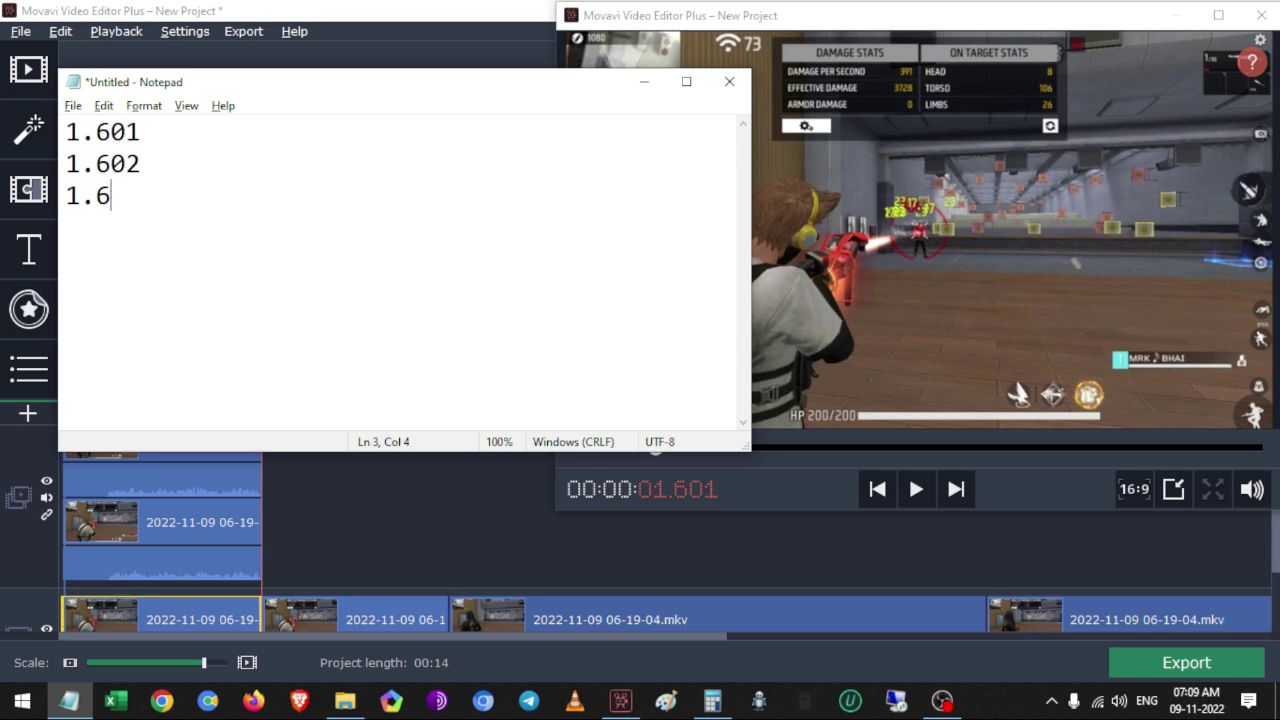
key(Return)
key(Return)
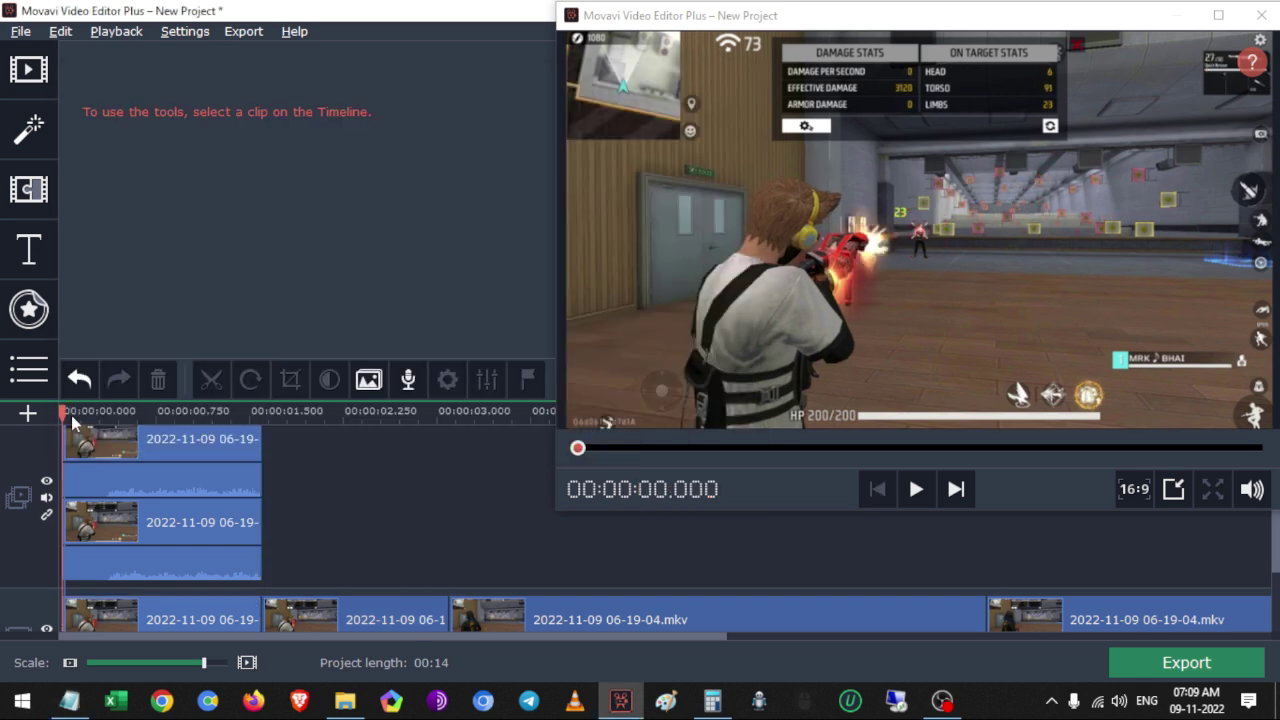
Scrub through the stacked clips from the timeline start and review the three durations noted in Notepad
drag(64, 414, 243, 412)
key(alt+Tab)
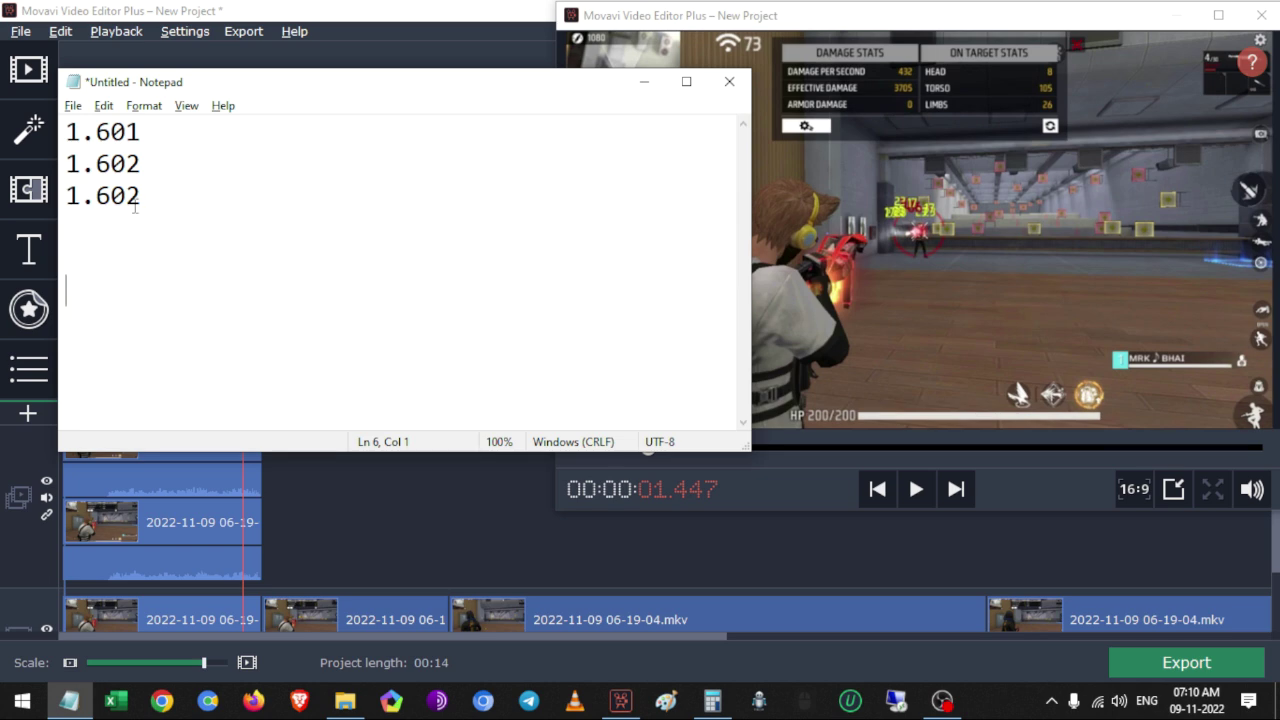
click(302, 509)
Examine the first firing clip of the black-jacketed character by checking several frames from its opening shots onward
click(522, 616)
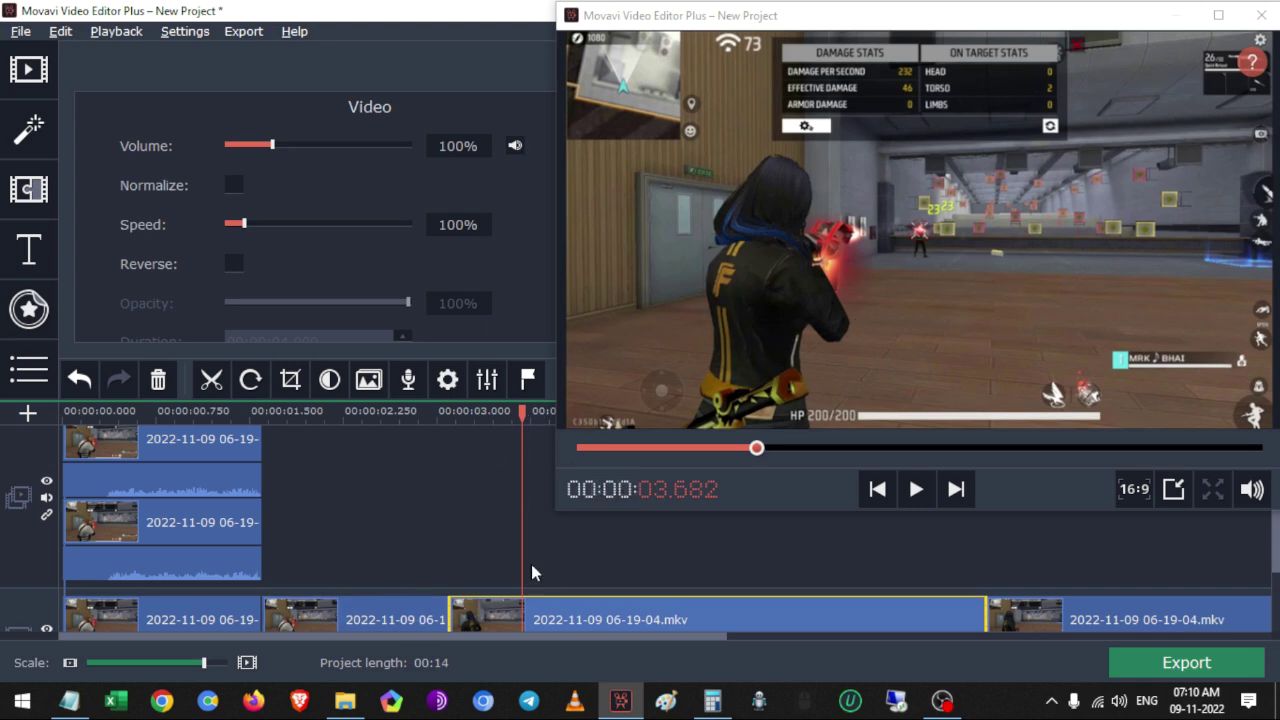
drag(272, 411, 325, 410)
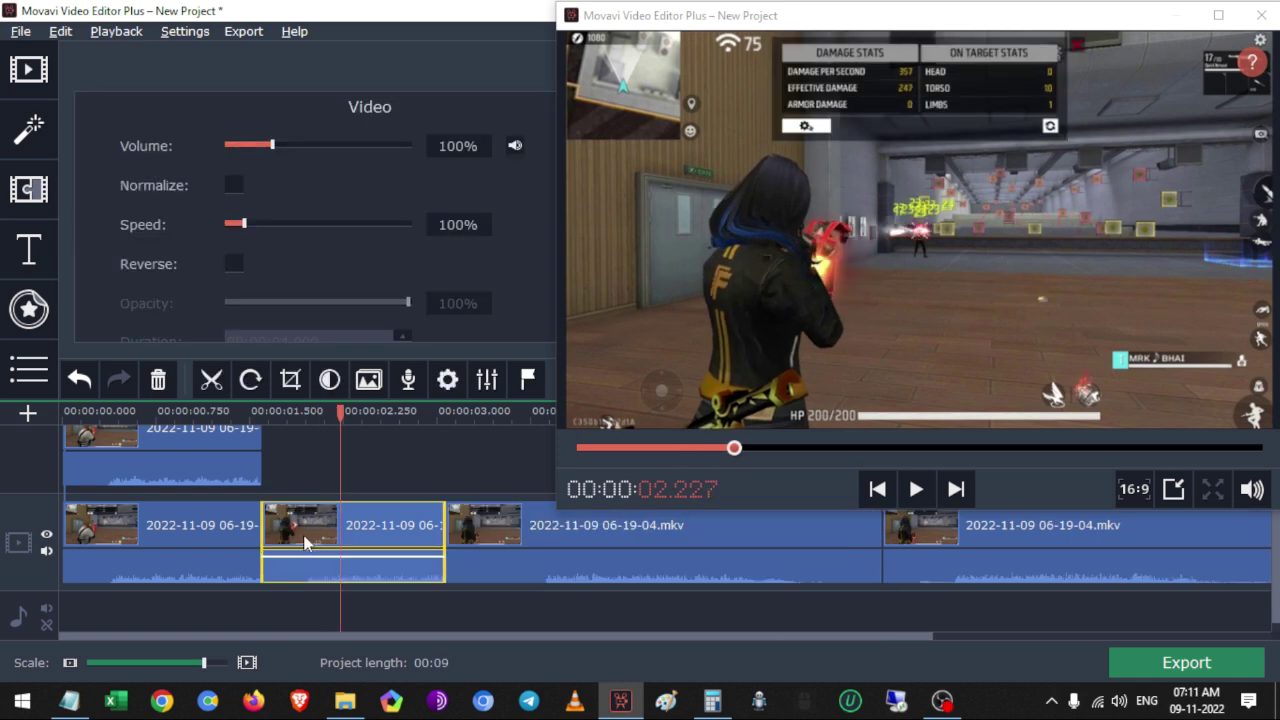
click(305, 542)
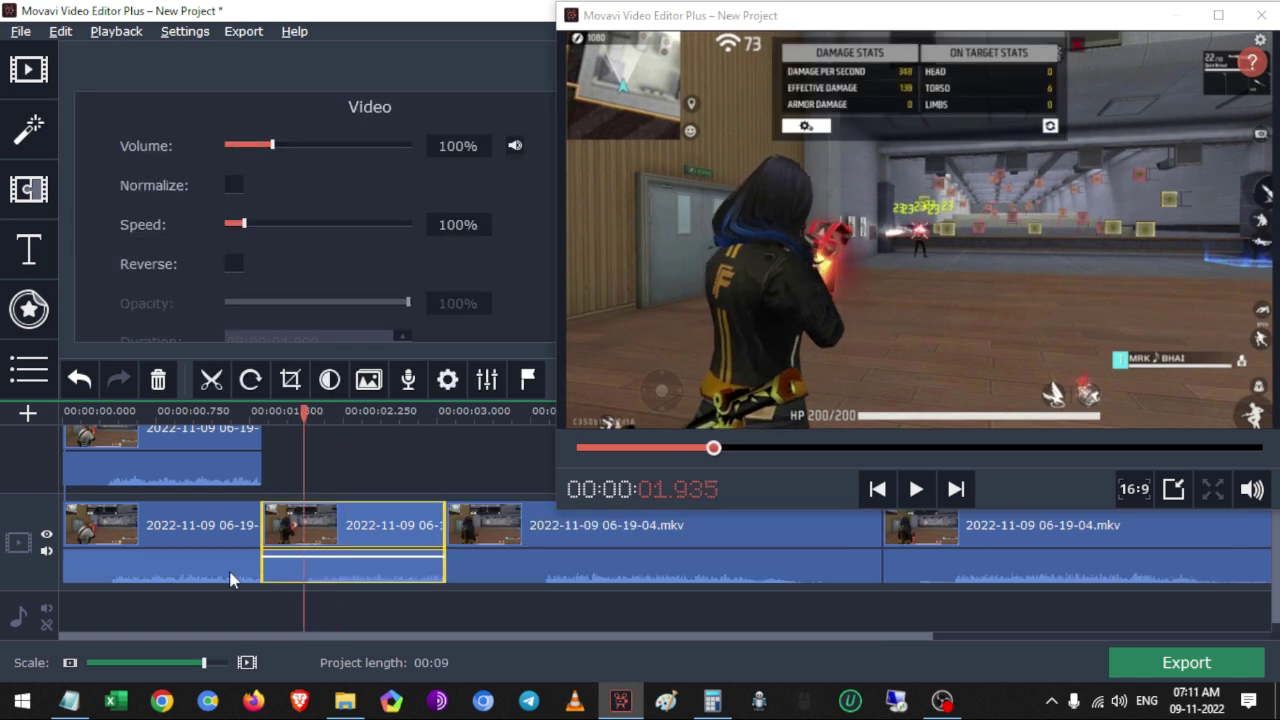
click(184, 606)
click(299, 520)
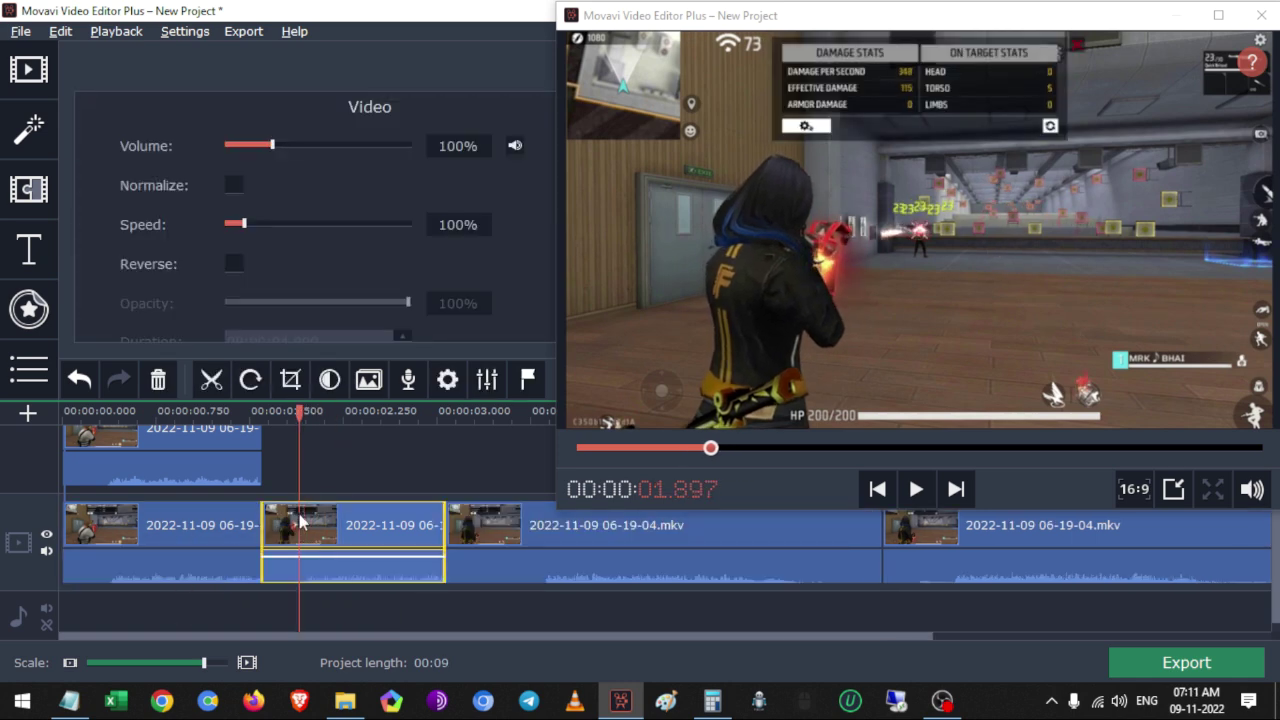
click(348, 535)
click(389, 532)
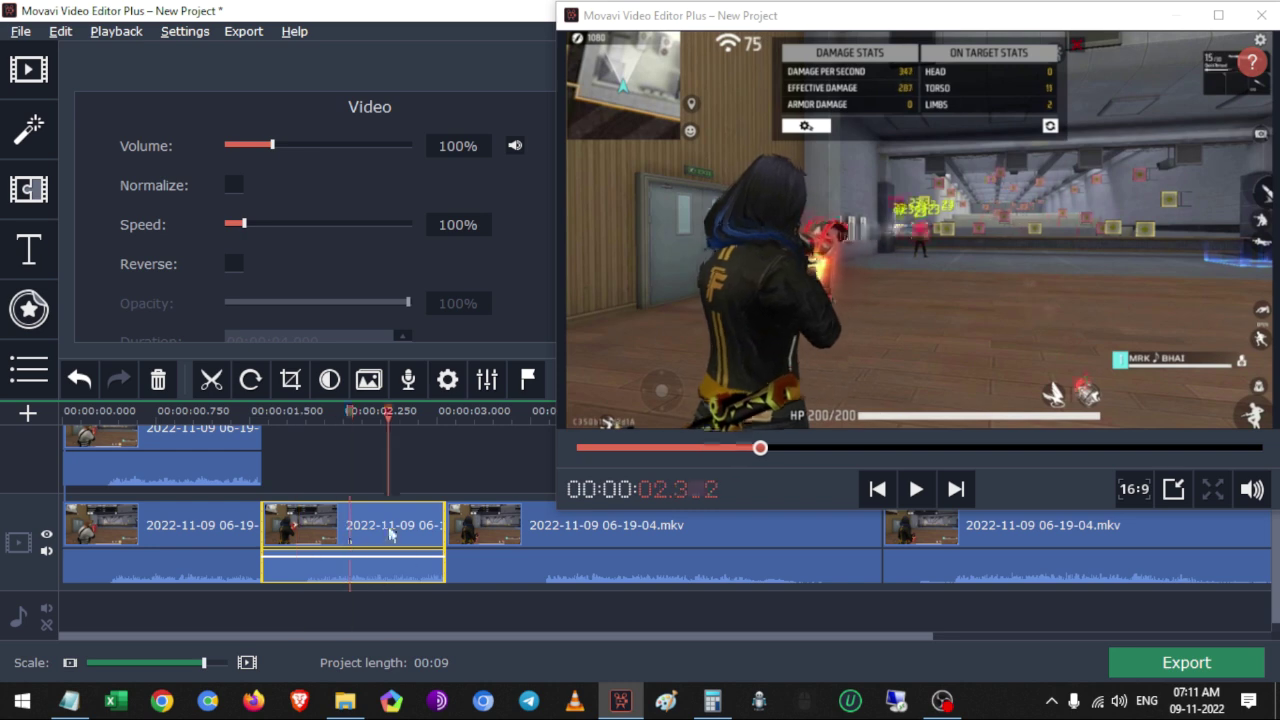
Delete the three measured clips of the first character from the overlay tracks and the main video track
drag(137, 598, 137, 344)
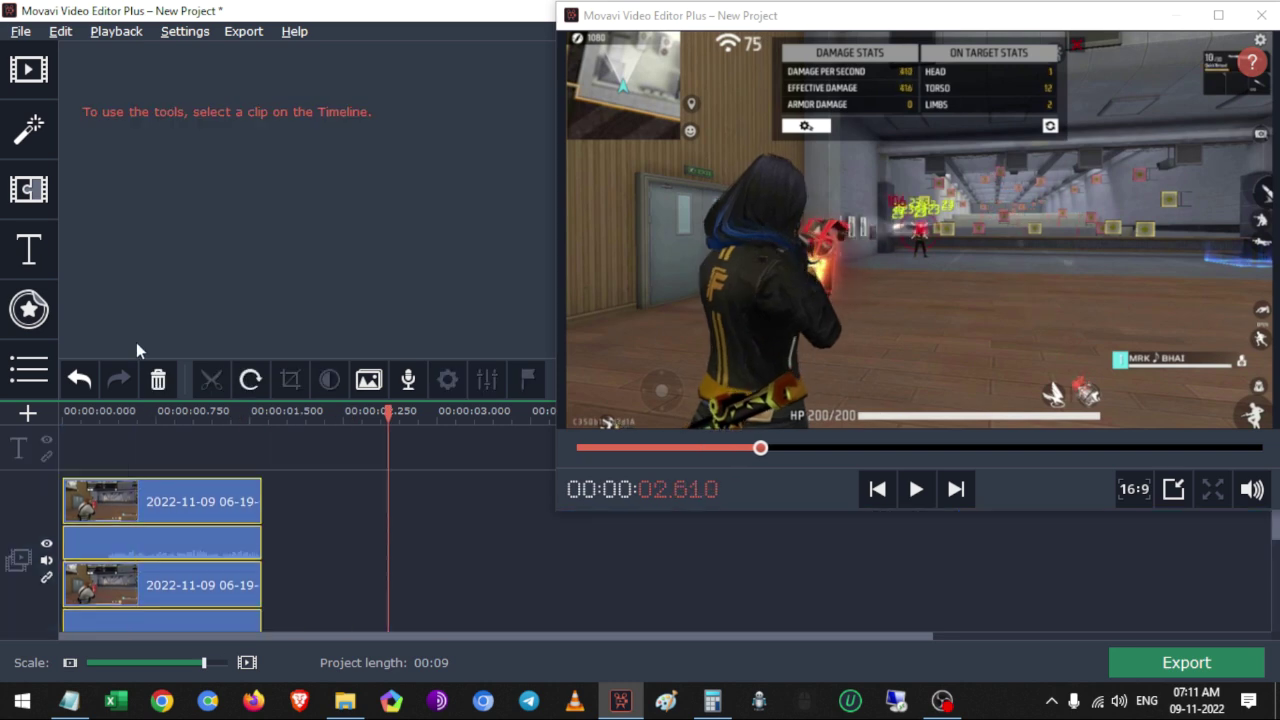
key(ctrl+z)
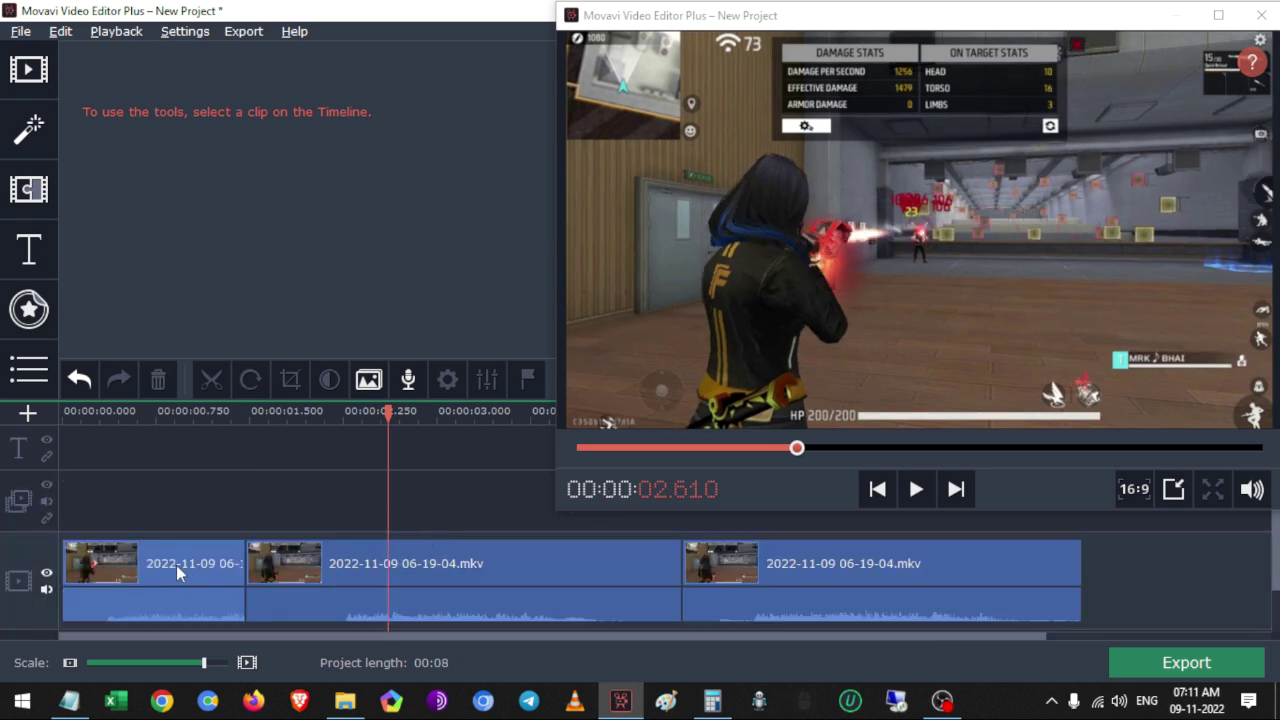
Check the black-jacketed character's first clip from its first shot to its last and read its end time
click(126, 565)
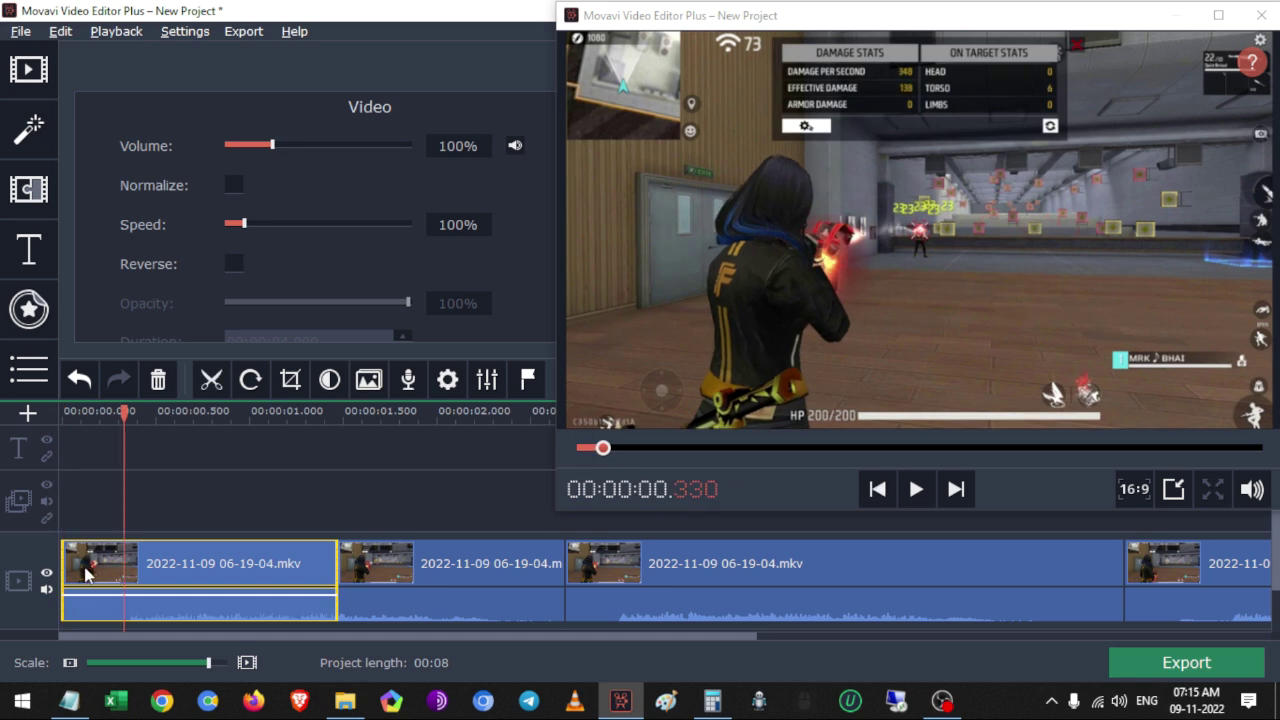
click(60, 563)
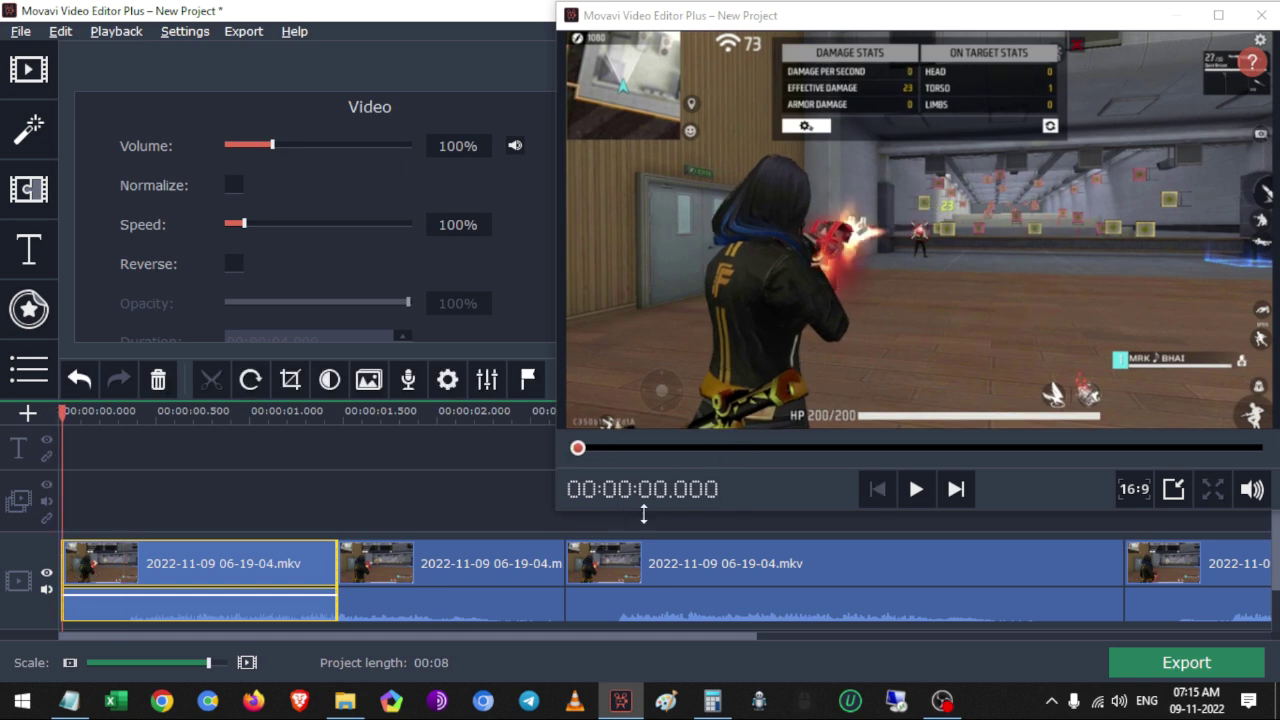
click(298, 574)
click(337, 566)
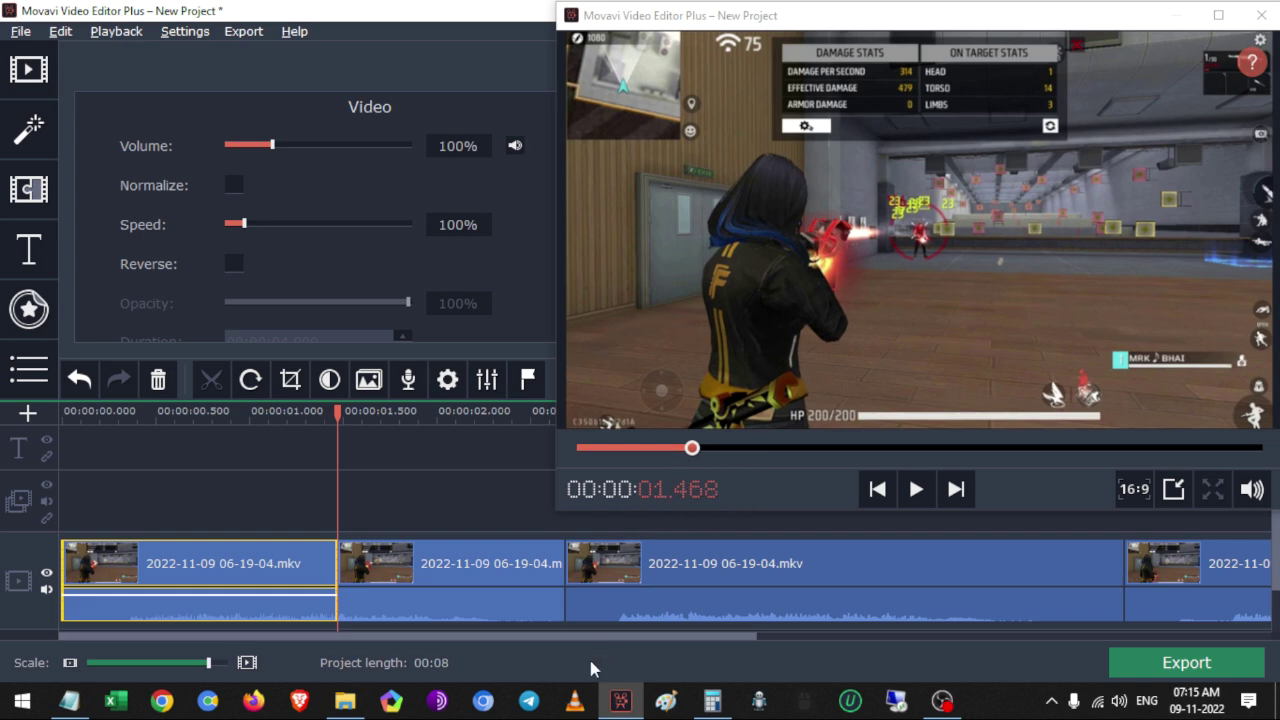
Record the duration 1.468 below the blank lines in Notepad, start a new line and return to the video editor
click(67, 703)
text(1.468)
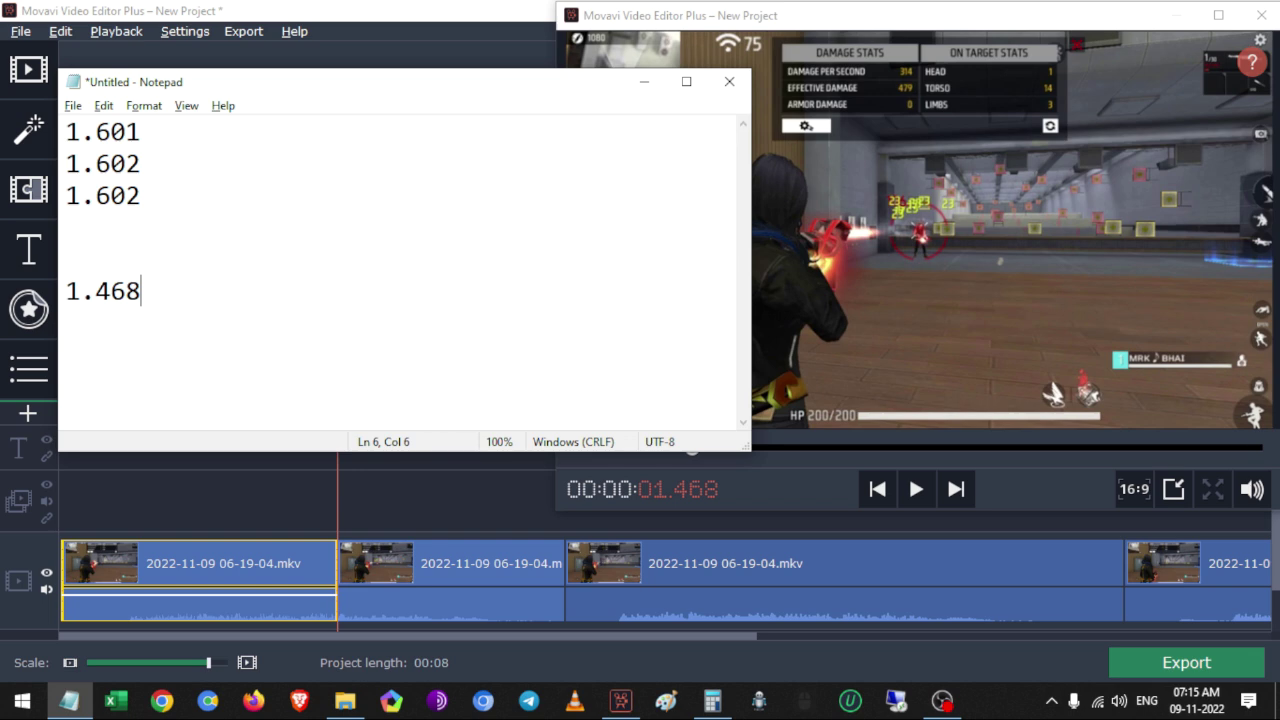
key(Return)
click(339, 504)
Move the black-jacketed character's second trimmed clip onto the overlay track at the start of the timeline
click(451, 565)
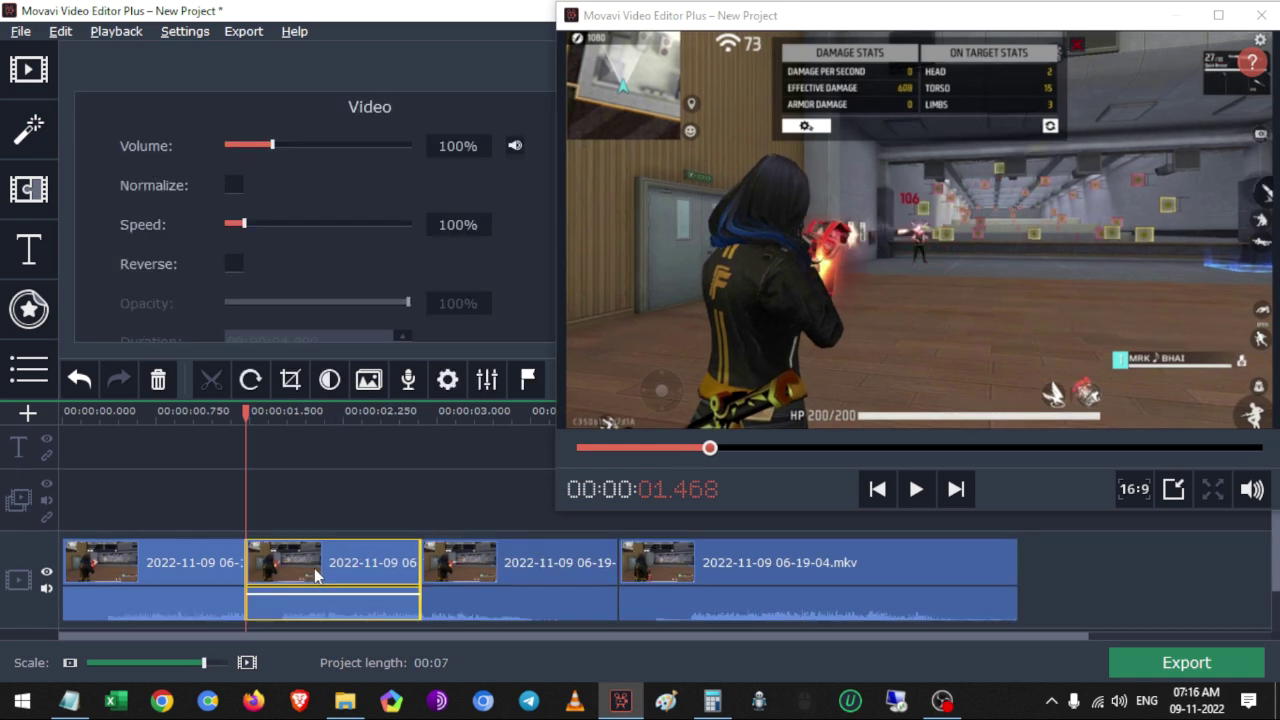
drag(318, 578, 97, 465)
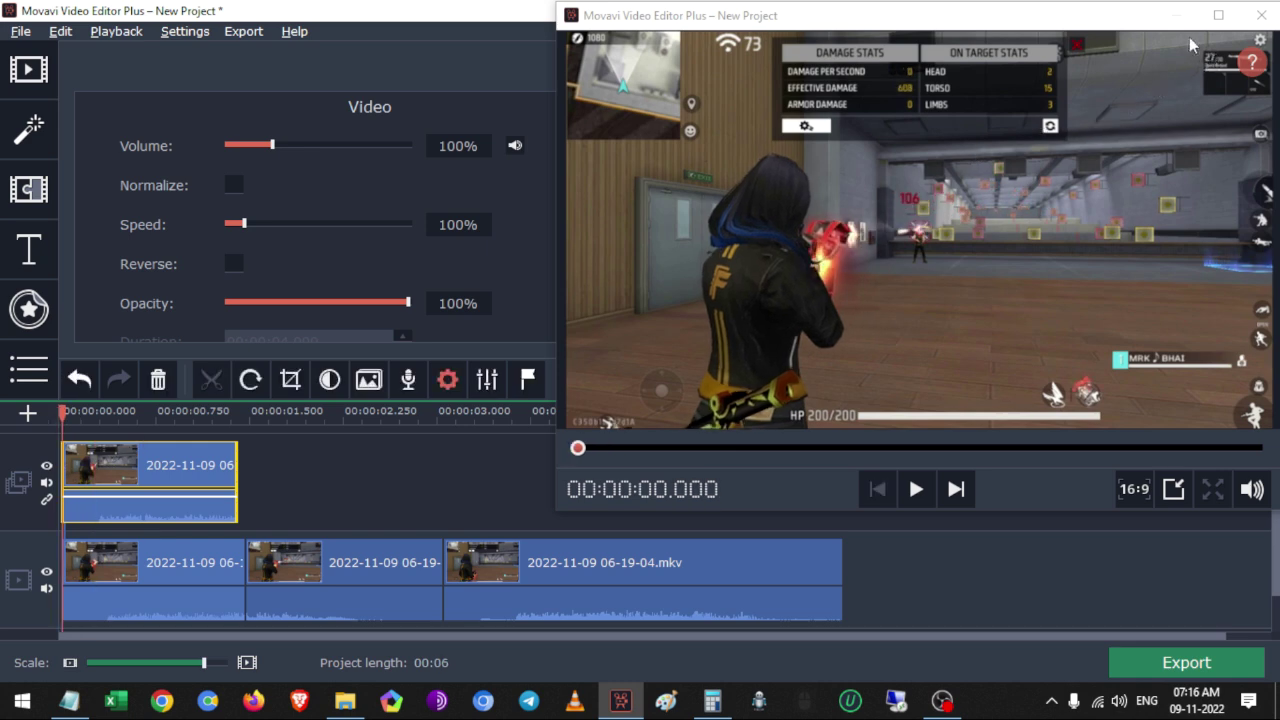
Go to the end of the overlaid clip, record its duration 1.401 in Notepad, and select the next clip in the editor
click(231, 466)
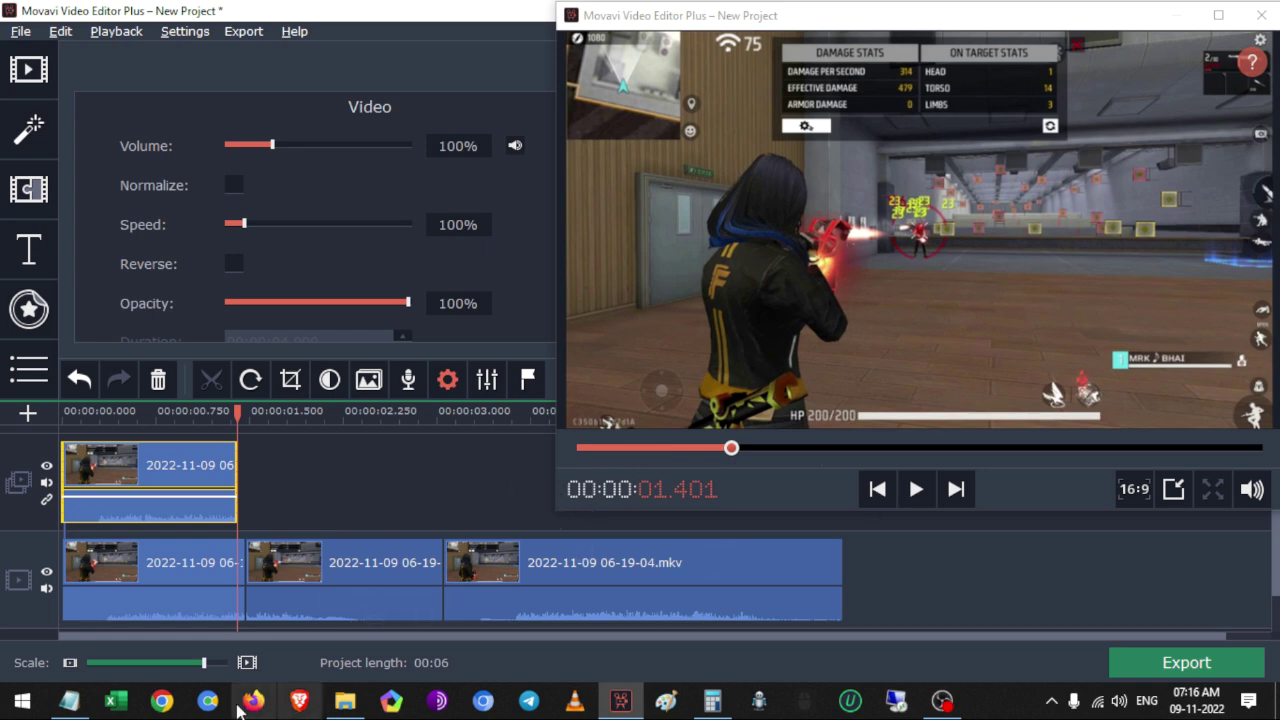
click(69, 700)
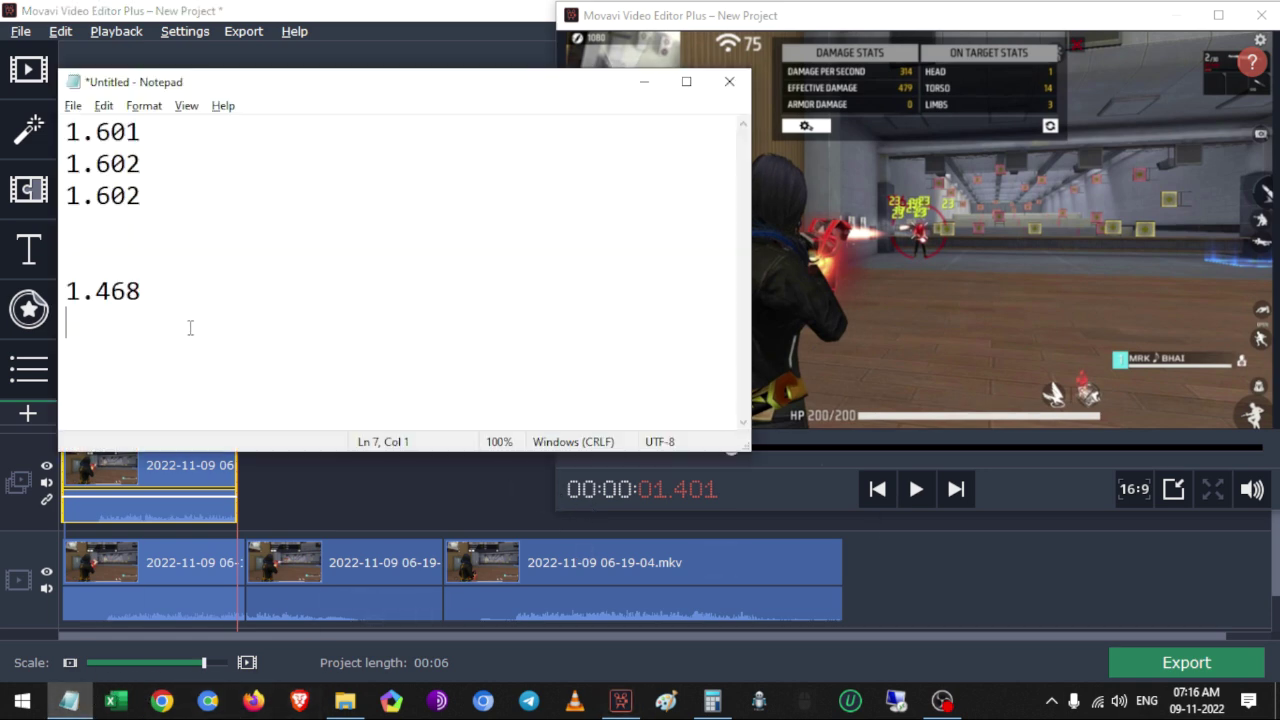
text(1.401)
click(349, 566)
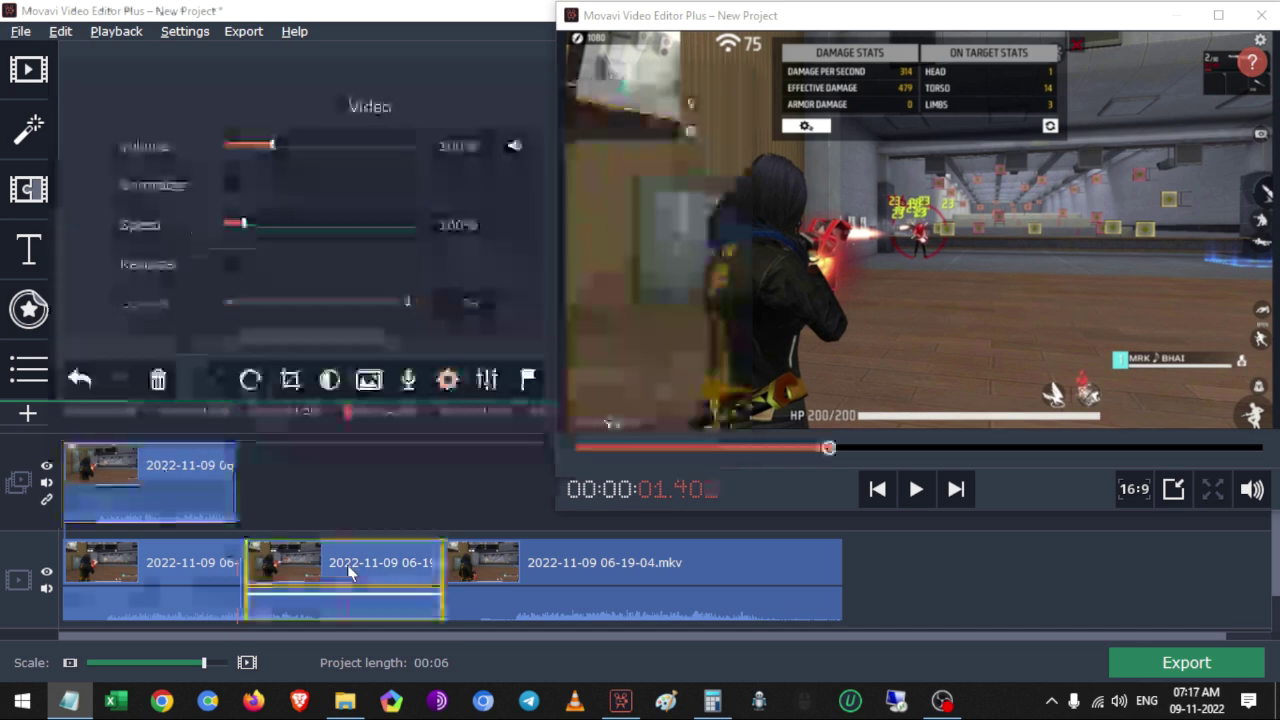
Overlay the black-jacketed character's third trimmed clip at the start of the timeline and record its duration 1.468 on a new line in Notepad
drag(329, 580, 132, 452)
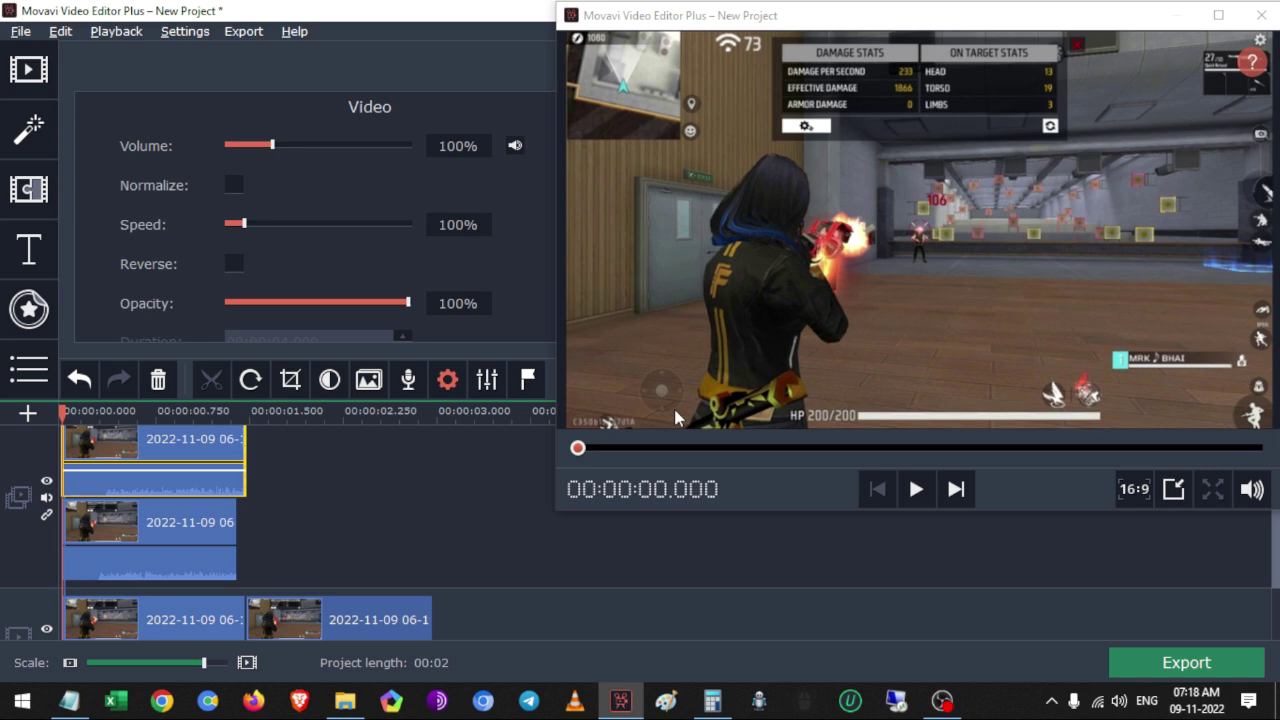
click(247, 439)
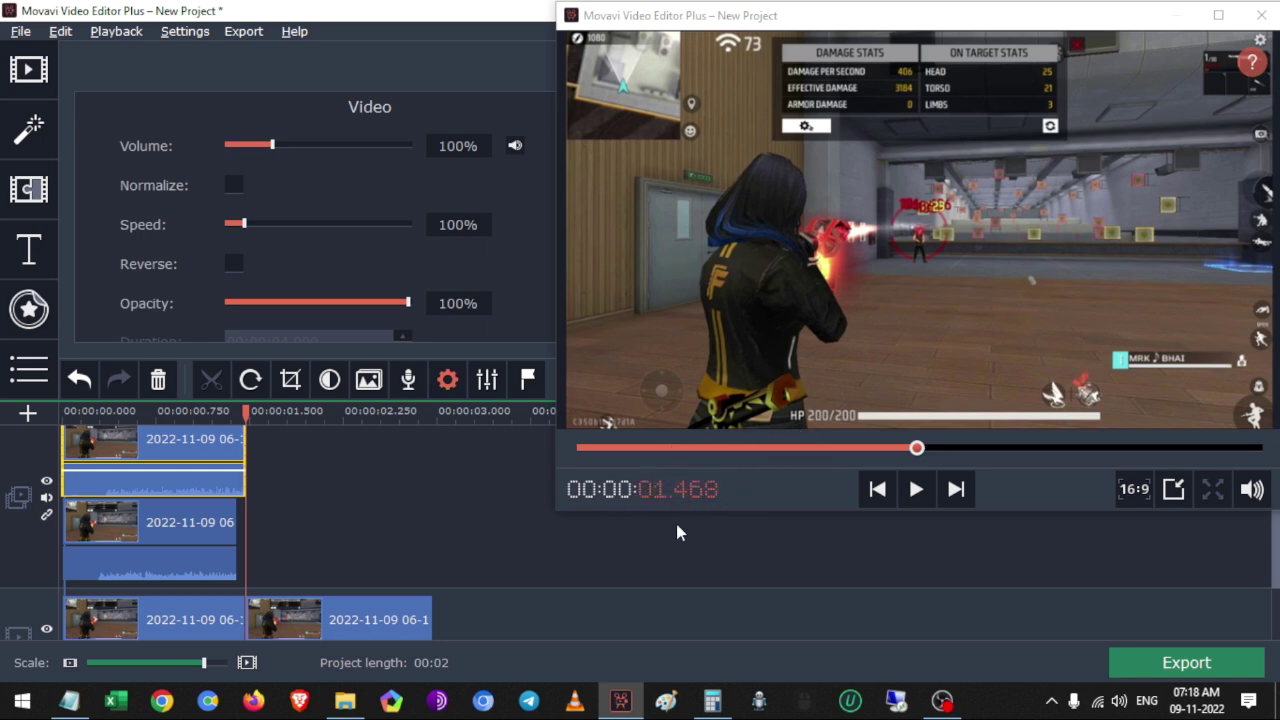
click(69, 700)
key(Return)
text(1.468)
Place Calculator beside Notepad and examine the first recorded duration of each character for comparison
drag(880, 81, 887, 81)
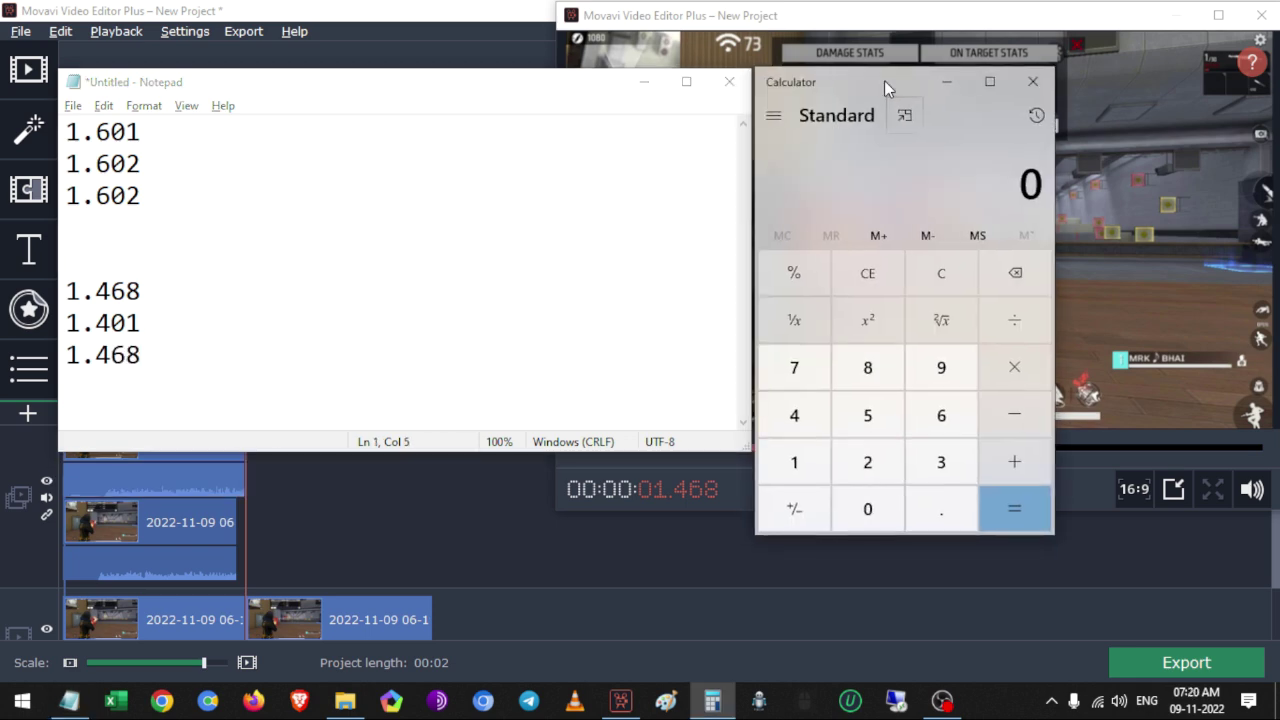
click(147, 132)
key(shift+Home)
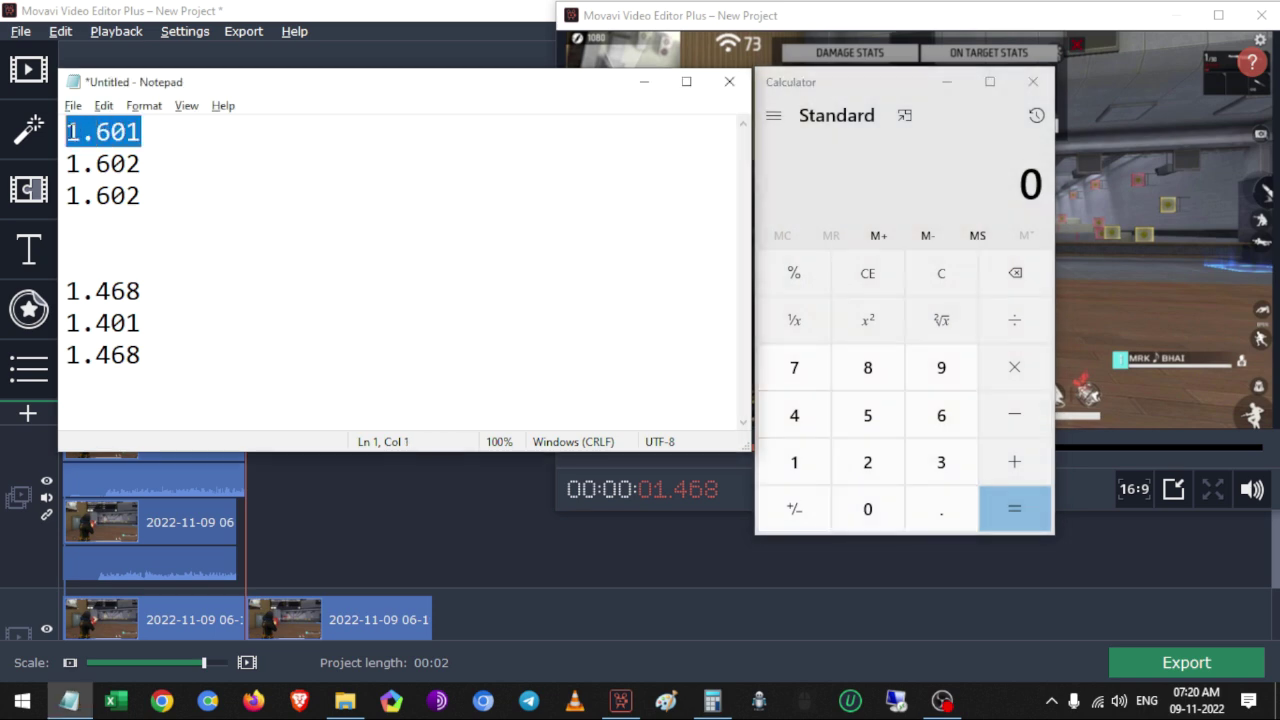
drag(146, 291, 66, 291)
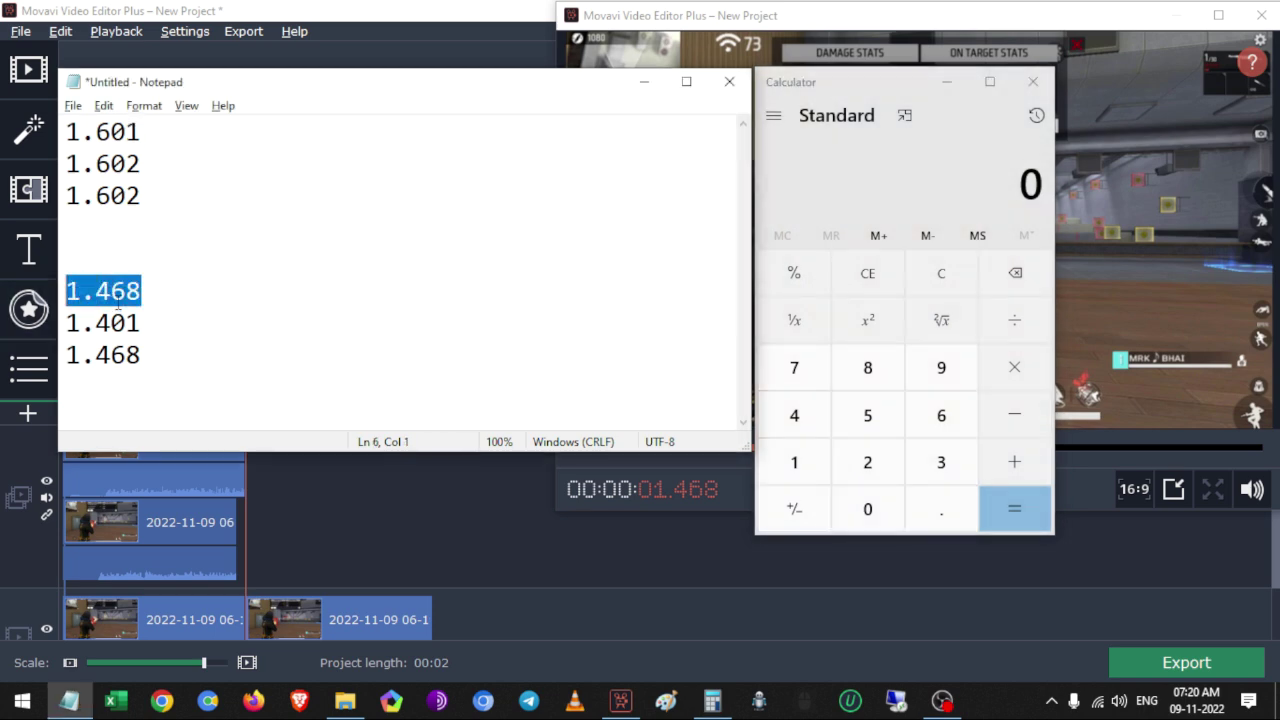
click(171, 301)
click(87, 133)
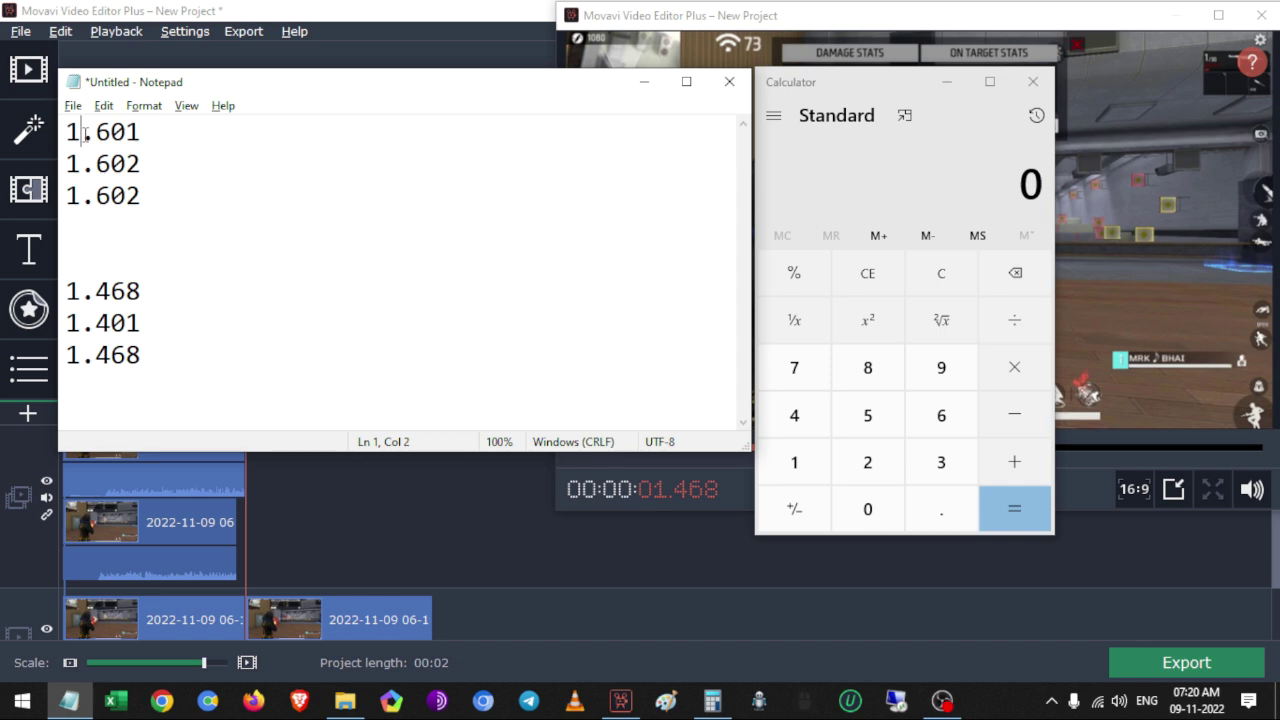
key(shift+Home)
key(Right)
Divide 1601 by 26 in Calculator and note 61.57 beside the first duration in Notepad
click(844, 78)
text(1,601)
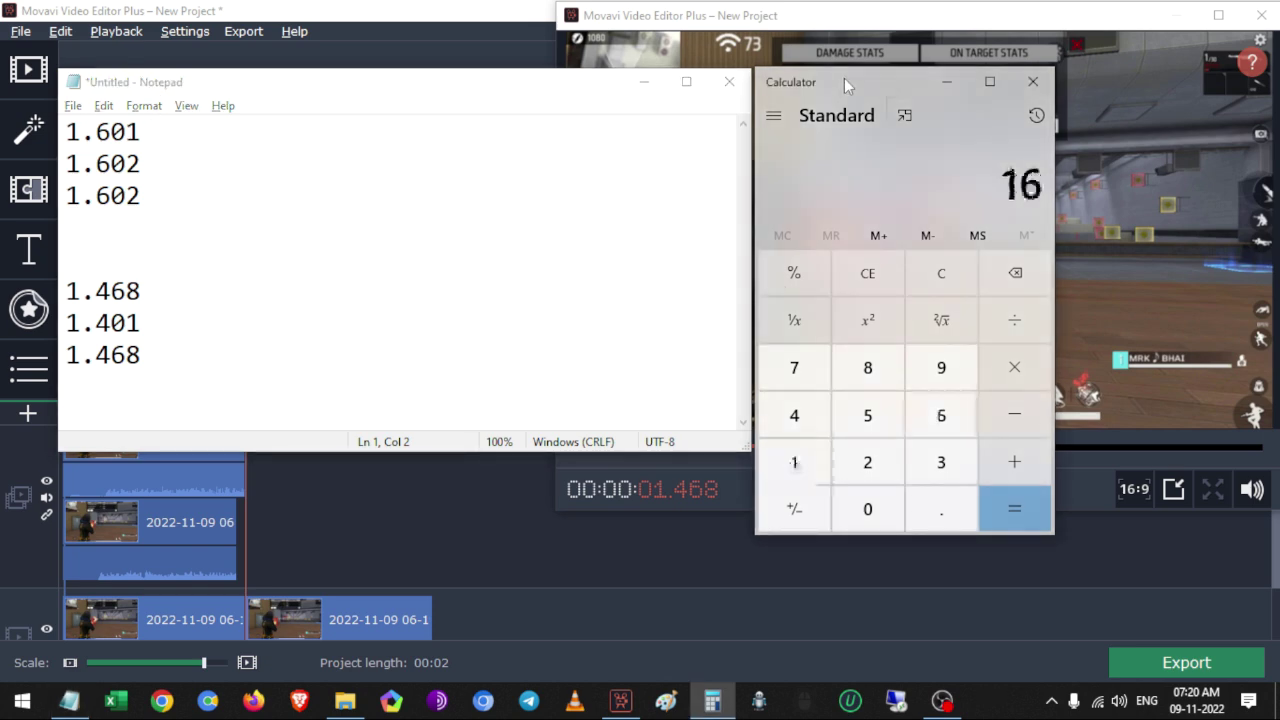
key(slash)
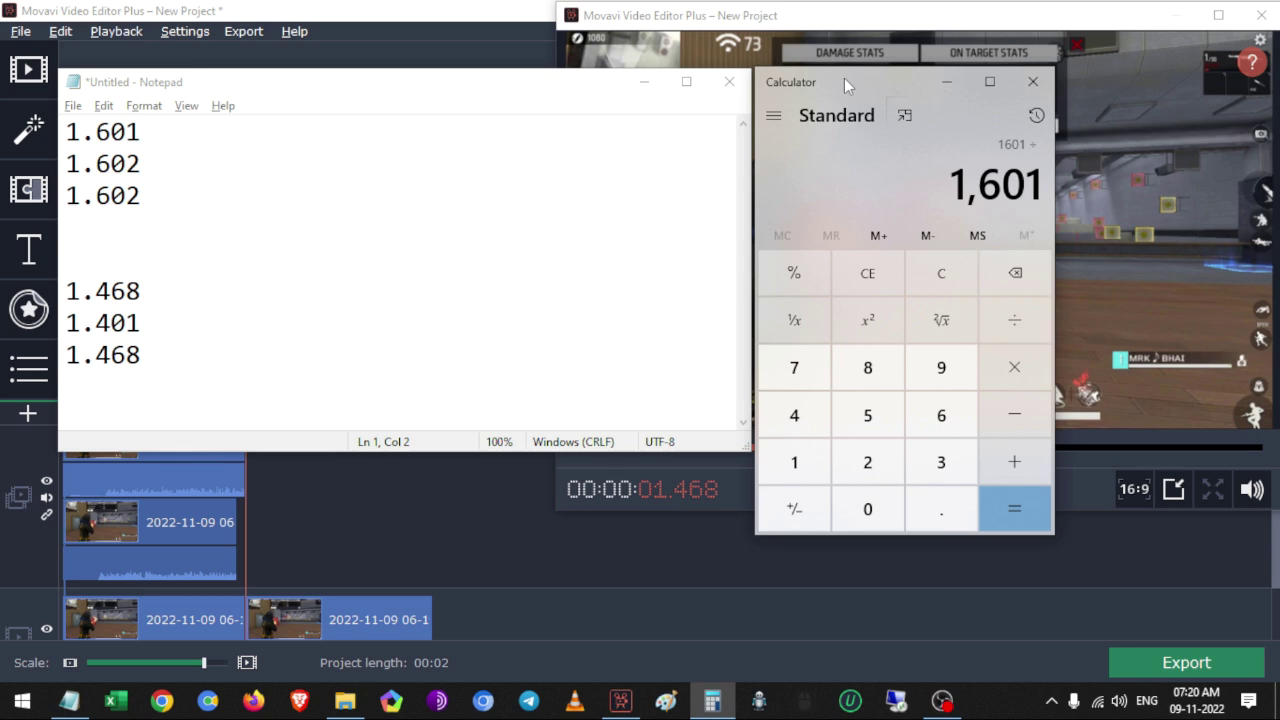
text(26)
key(Return)
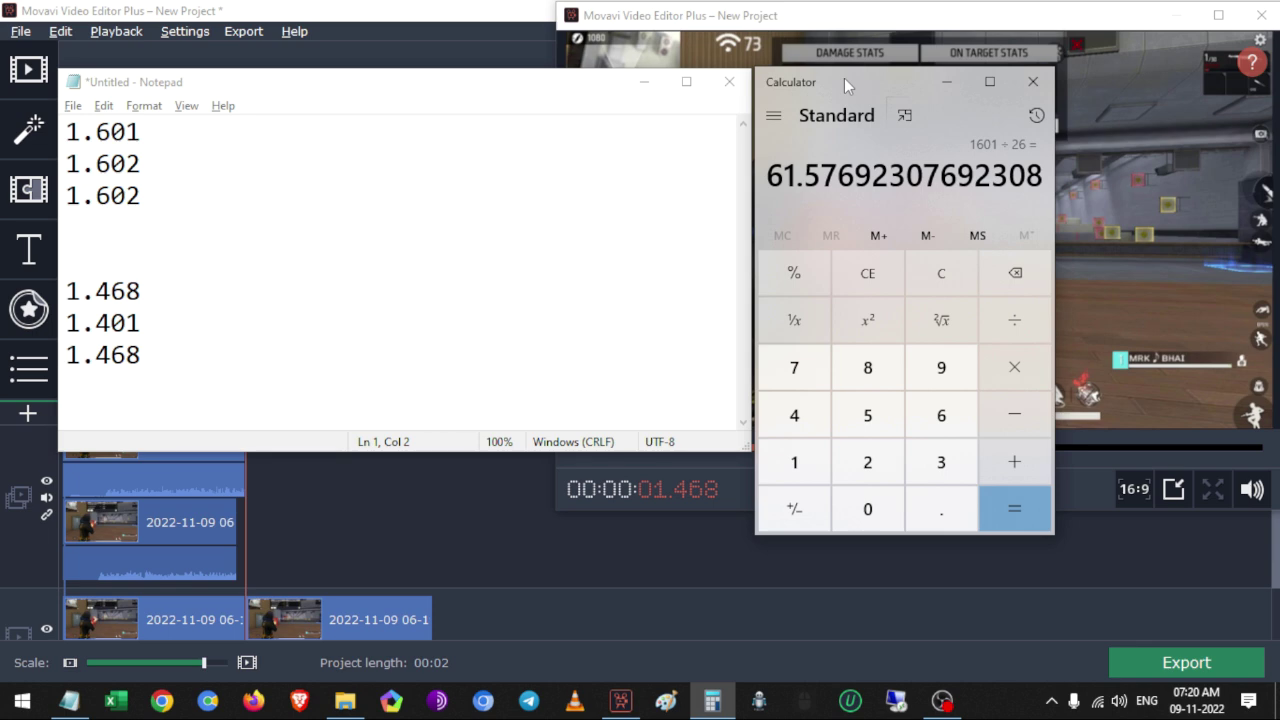
click(186, 131)
text(61.57)
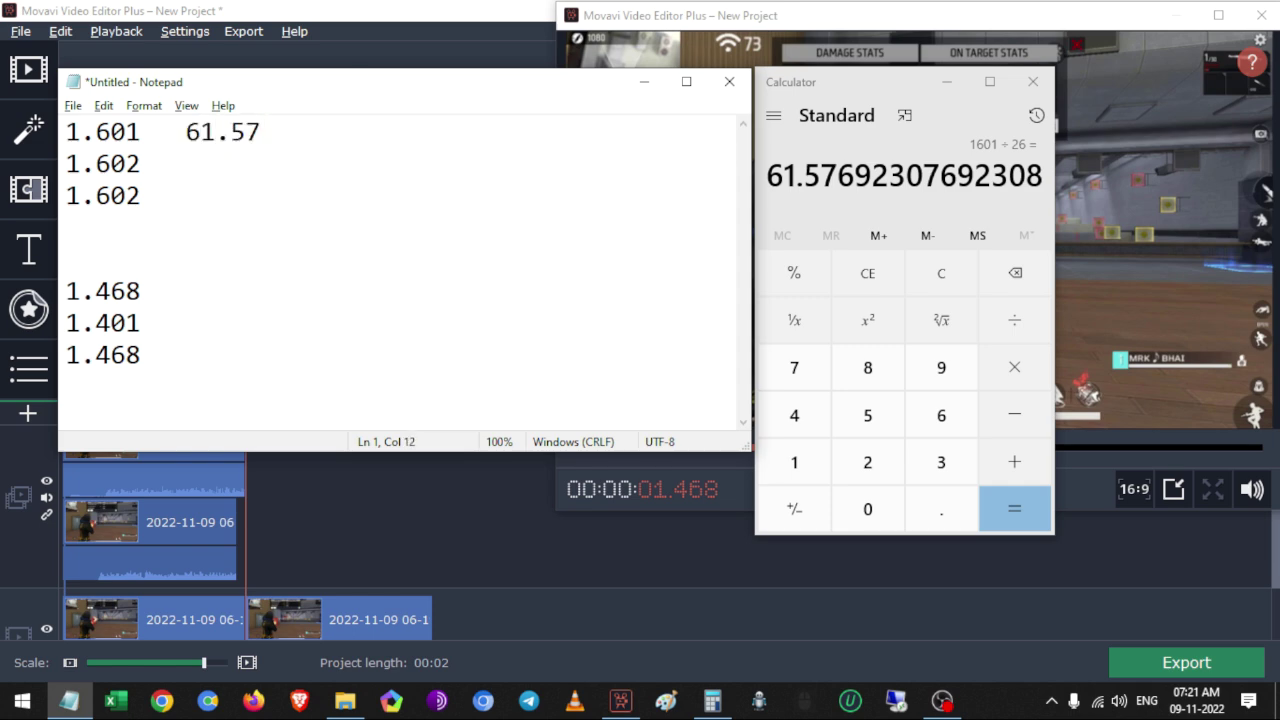
Divide 1468 by 26 in Calculator and note 56.46 beside the second character's first duration in Notepad
click(212, 301)
click(907, 76)
key(Escape)
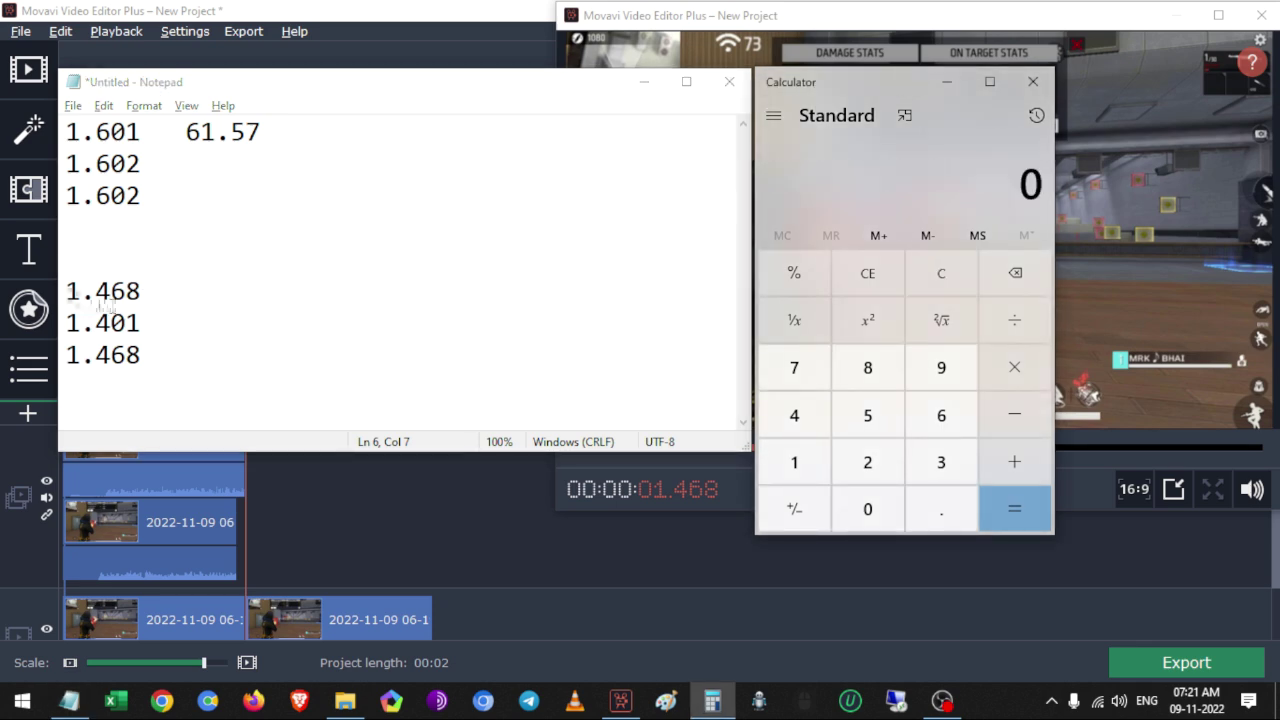
text(146)
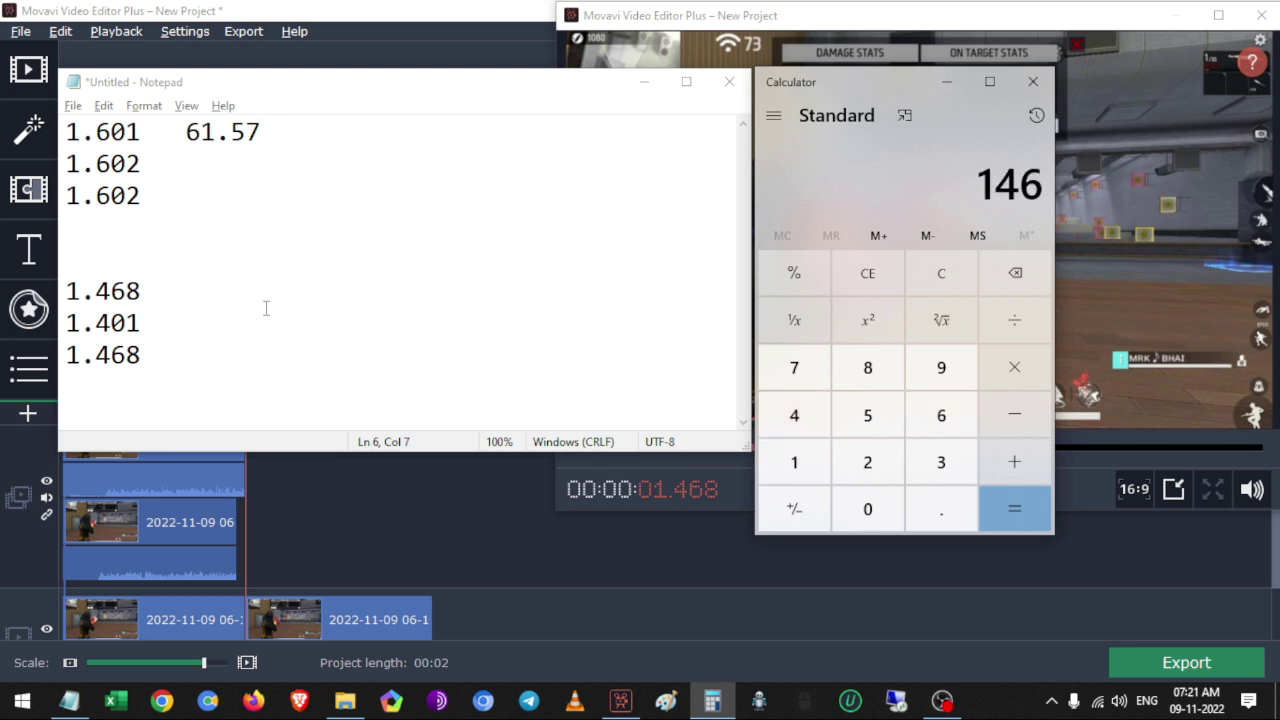
text(8/26)
key(Return)
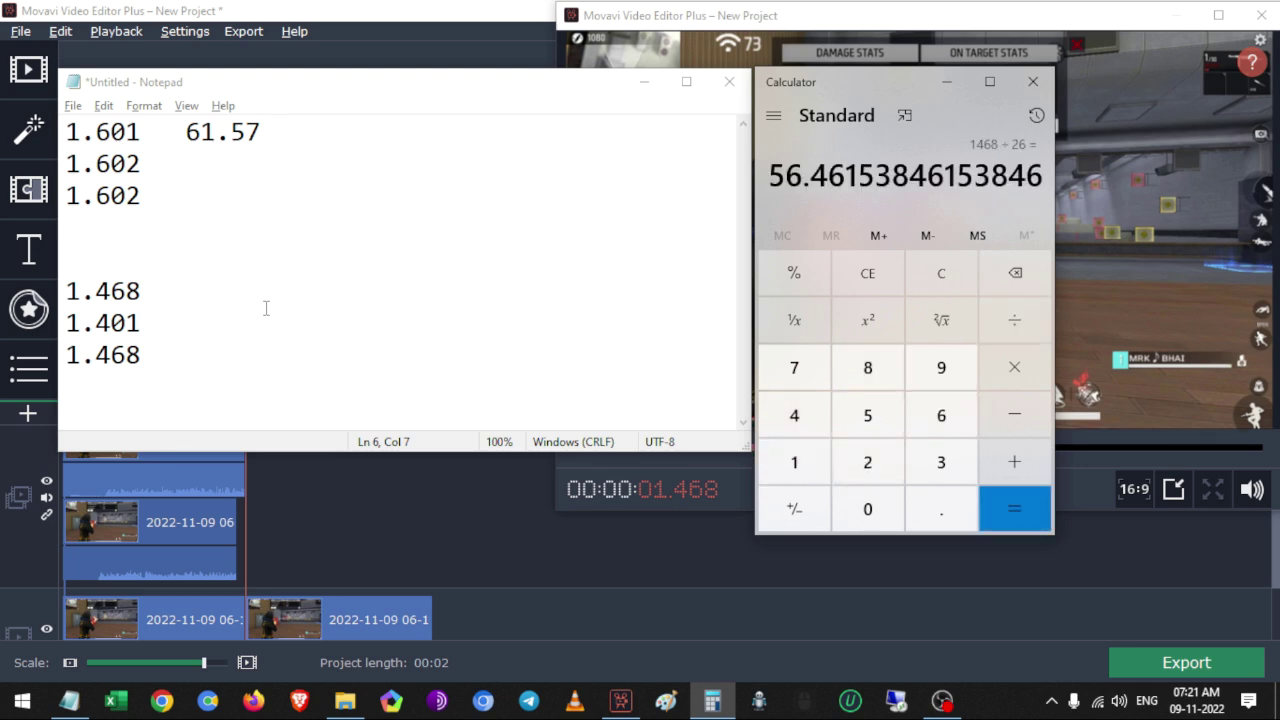
click(267, 273)
text(56.46)
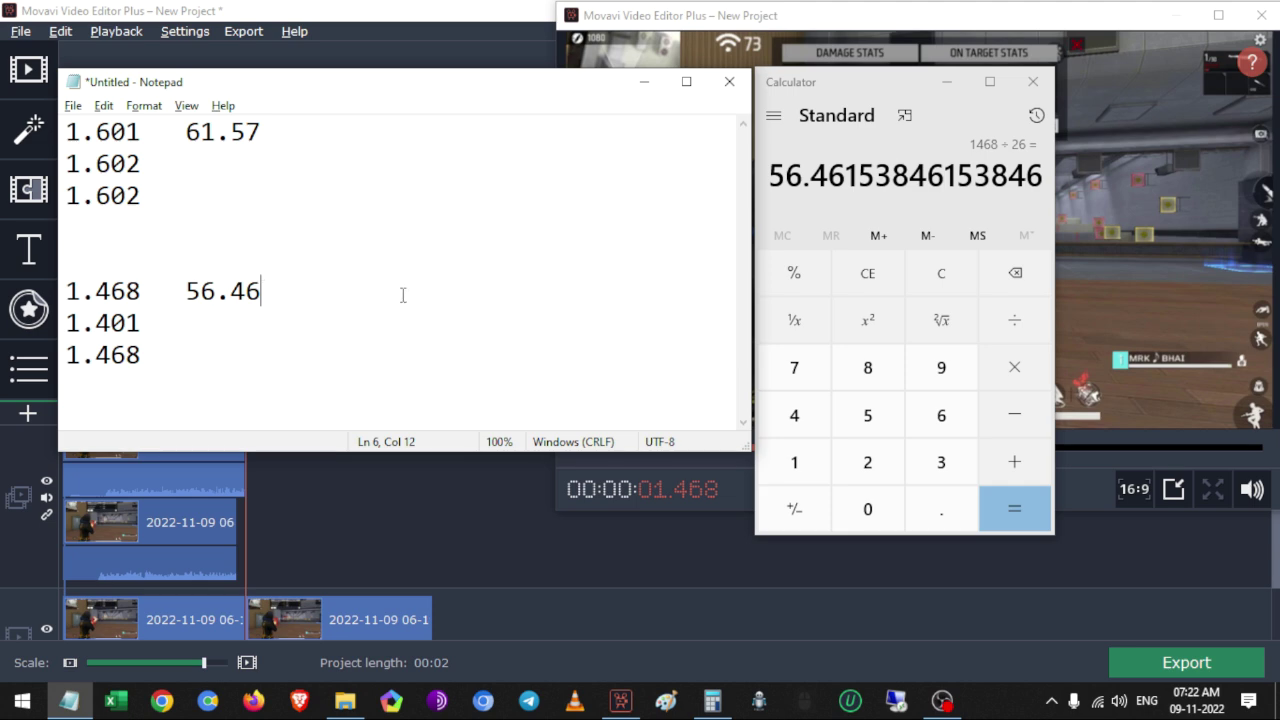
Subtract 1468 from 1601 in Calculator, then note the difference 133 below the durations in Notepad and highlight it
click(893, 212)
key(Escape)
text(1601 - 1,468)
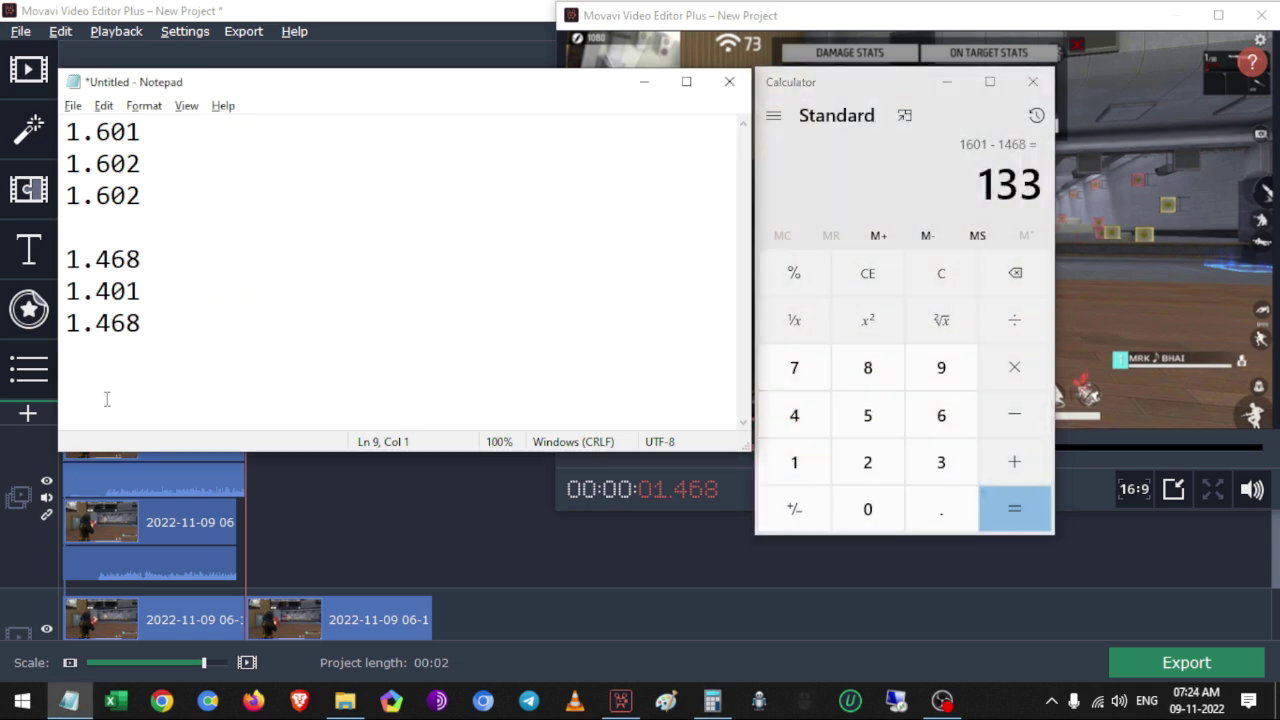
text(133)
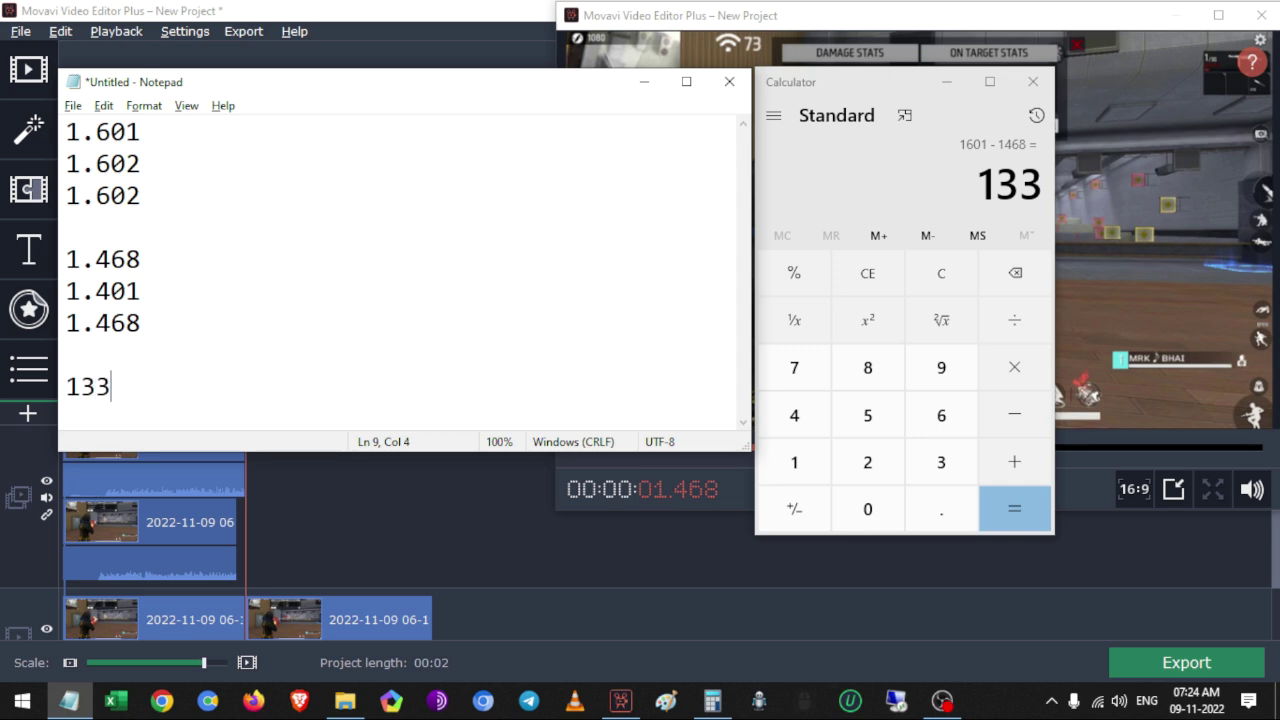
key(shift+Home)
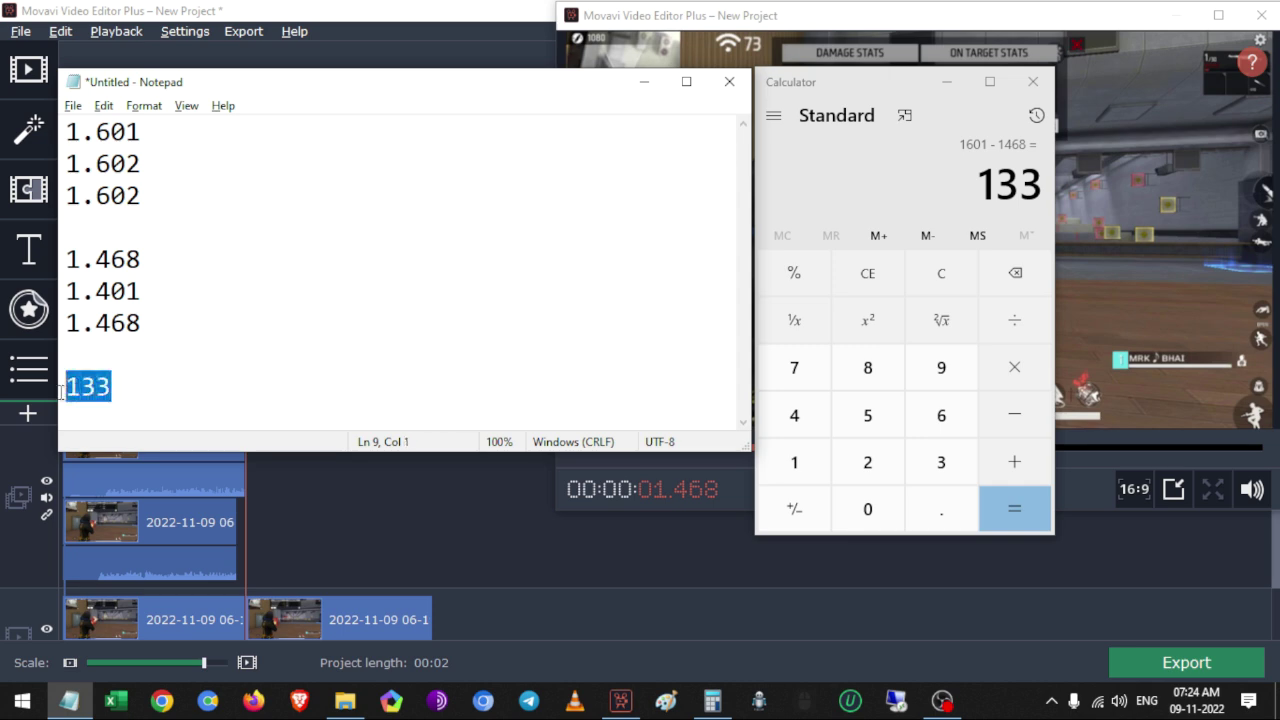